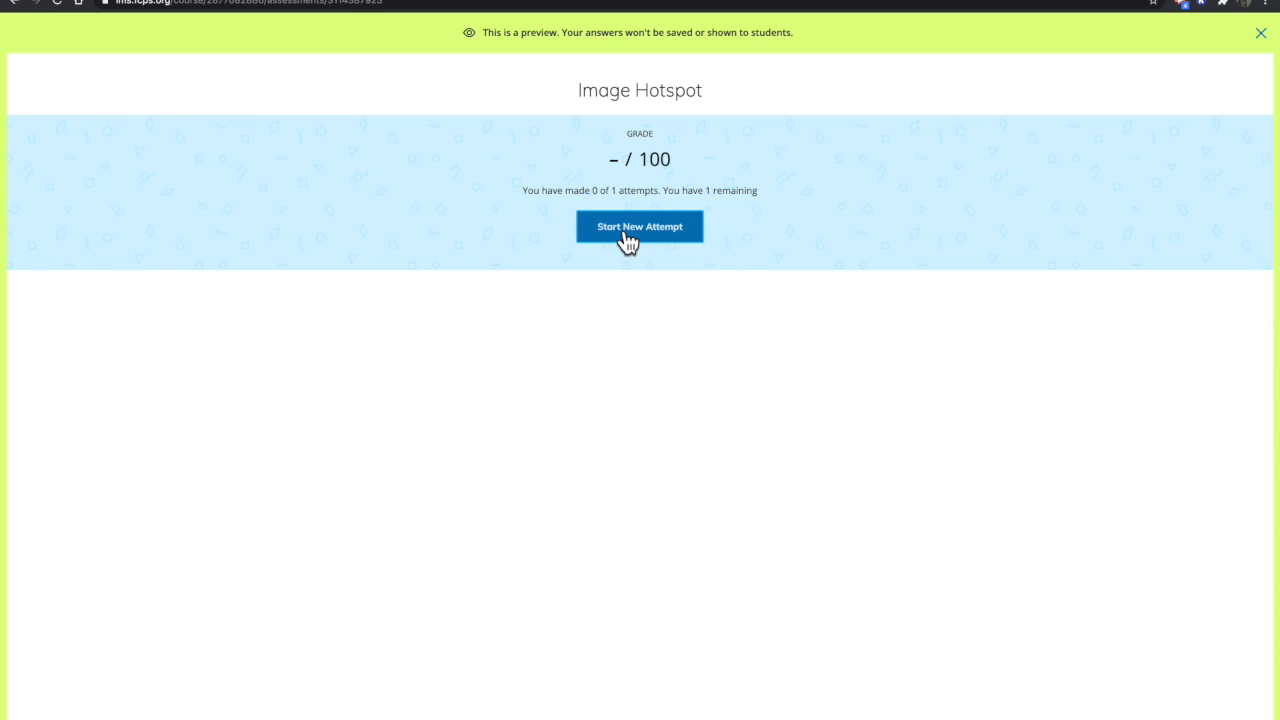
# Start a new attempt and select the chick and pig in box 1 and the pencil and paper in box 2
pyautogui.click(624, 230)
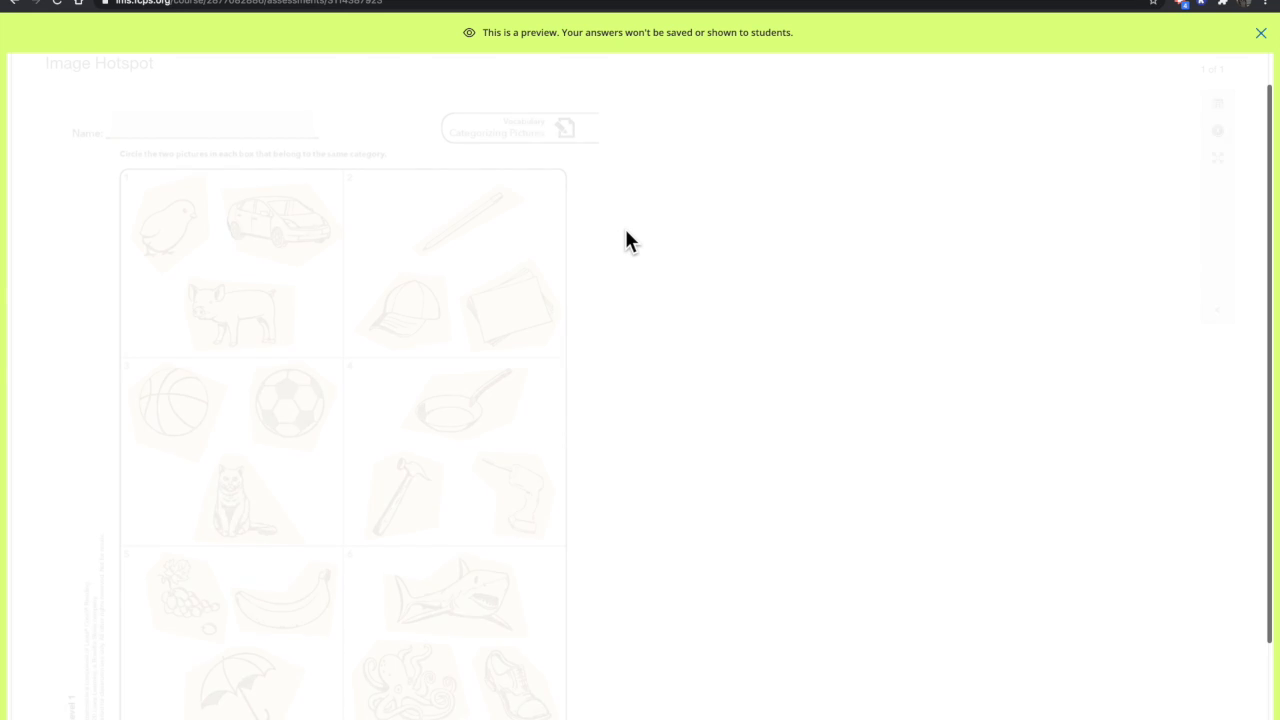
pyautogui.scroll(-1, 667, 478)
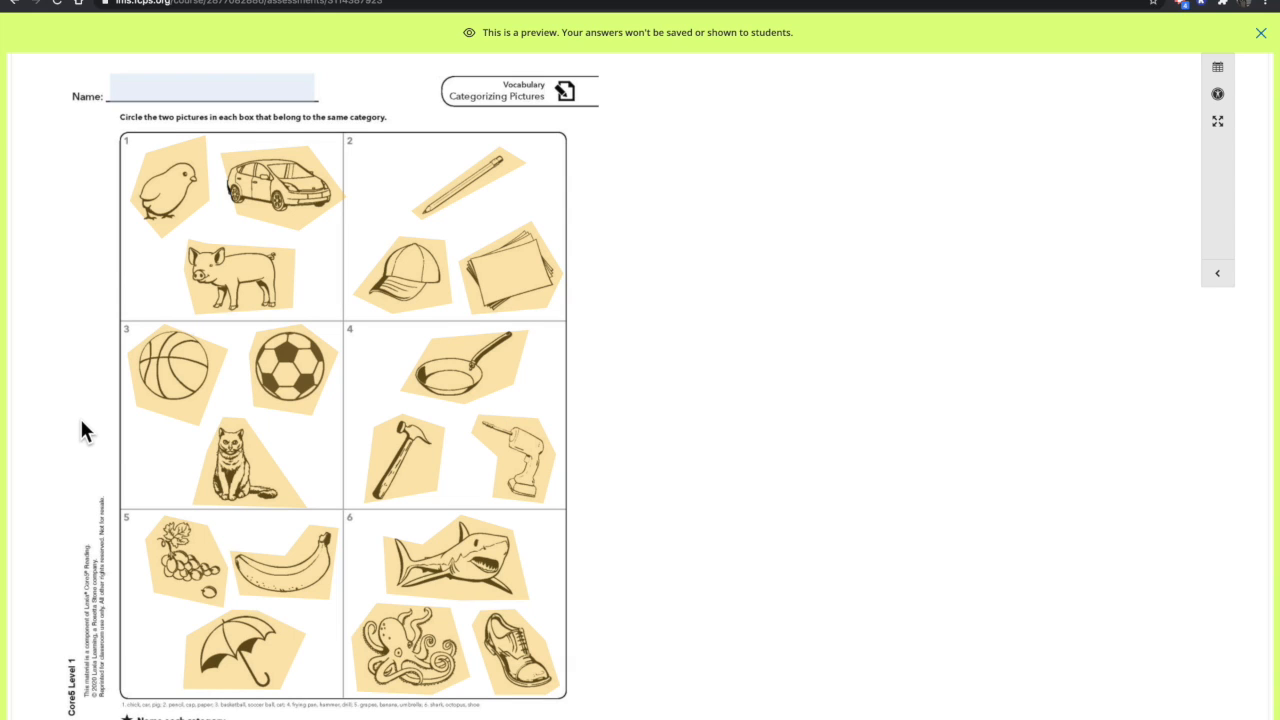
pyautogui.click(168, 195)
pyautogui.click(231, 279)
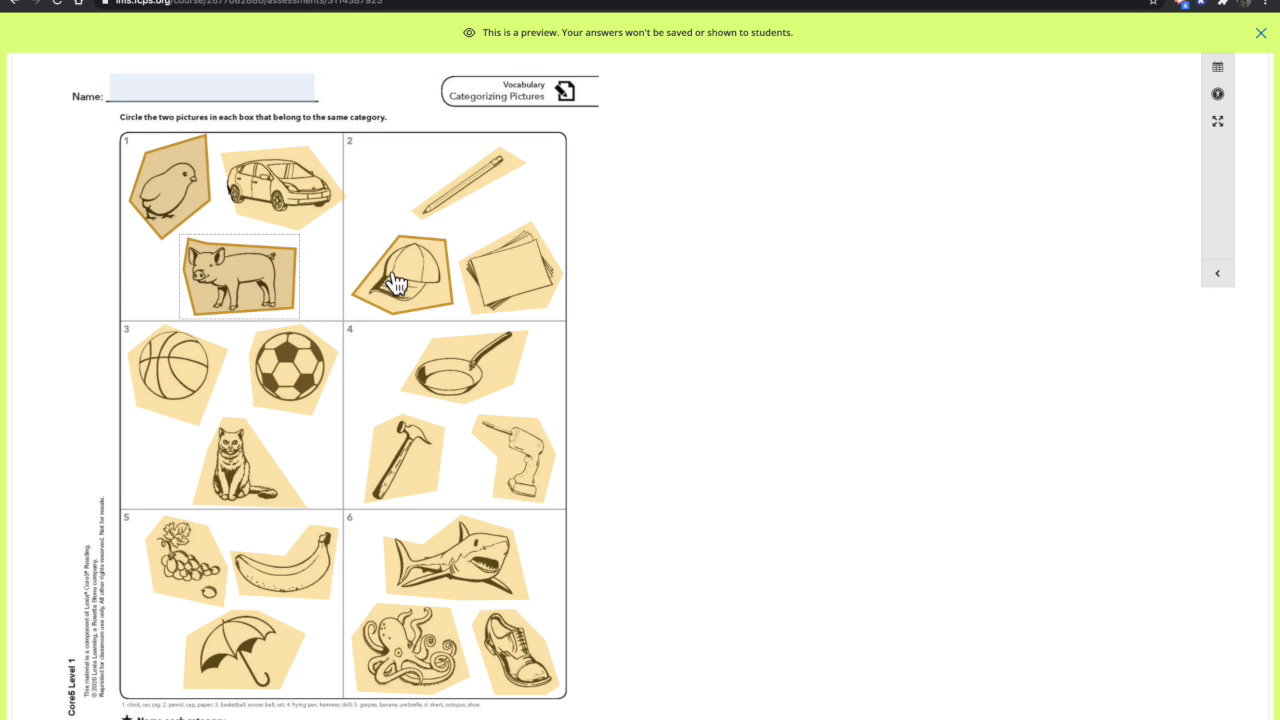
pyautogui.click(446, 205)
pyautogui.click(493, 279)
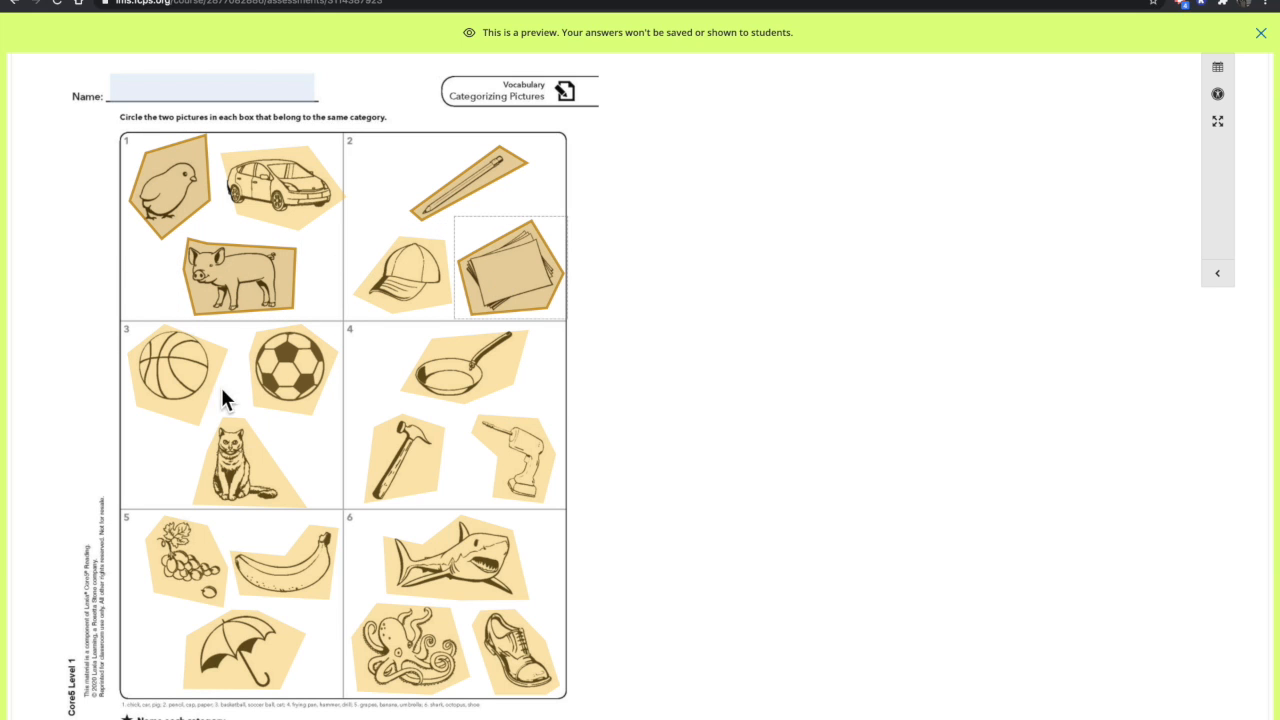
# Select the basketball and soccer ball, hammer and drill, grapes and banana, and shark and octopus in boxes 3 to 6
pyautogui.click(194, 394)
pyautogui.click(285, 395)
pyautogui.click(390, 470)
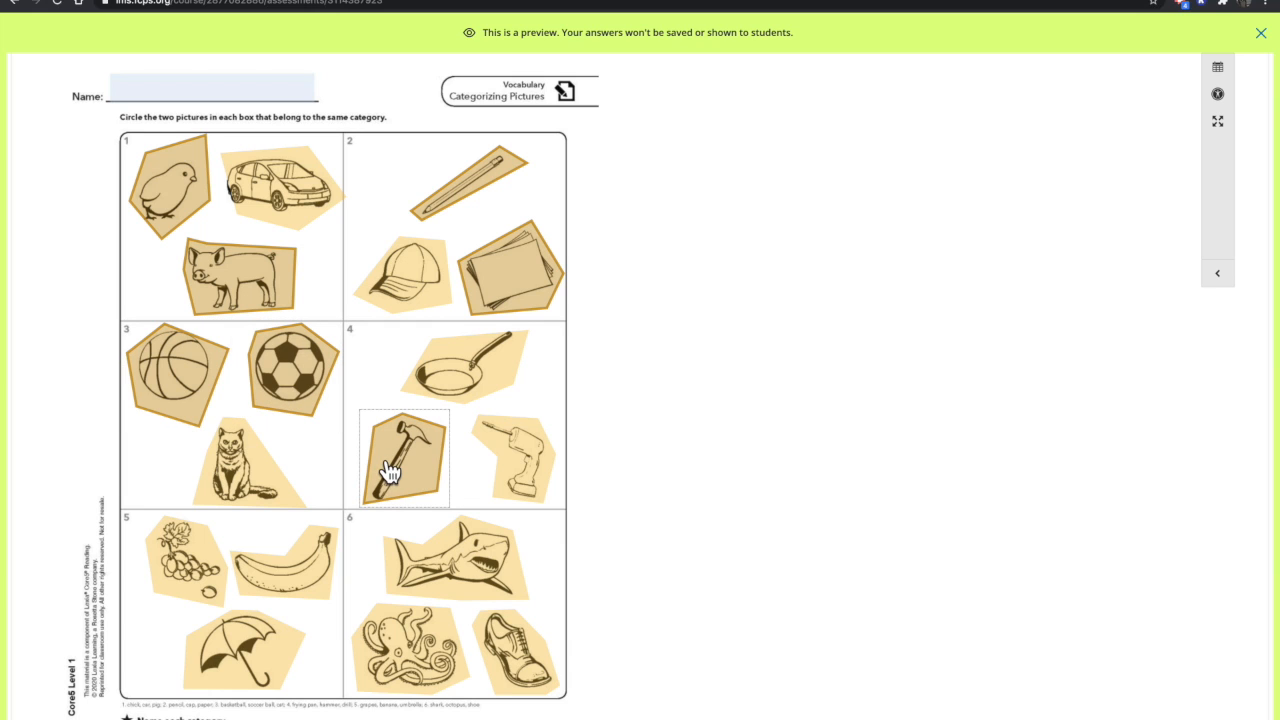
pyautogui.click(506, 455)
pyautogui.click(175, 558)
pyautogui.click(295, 567)
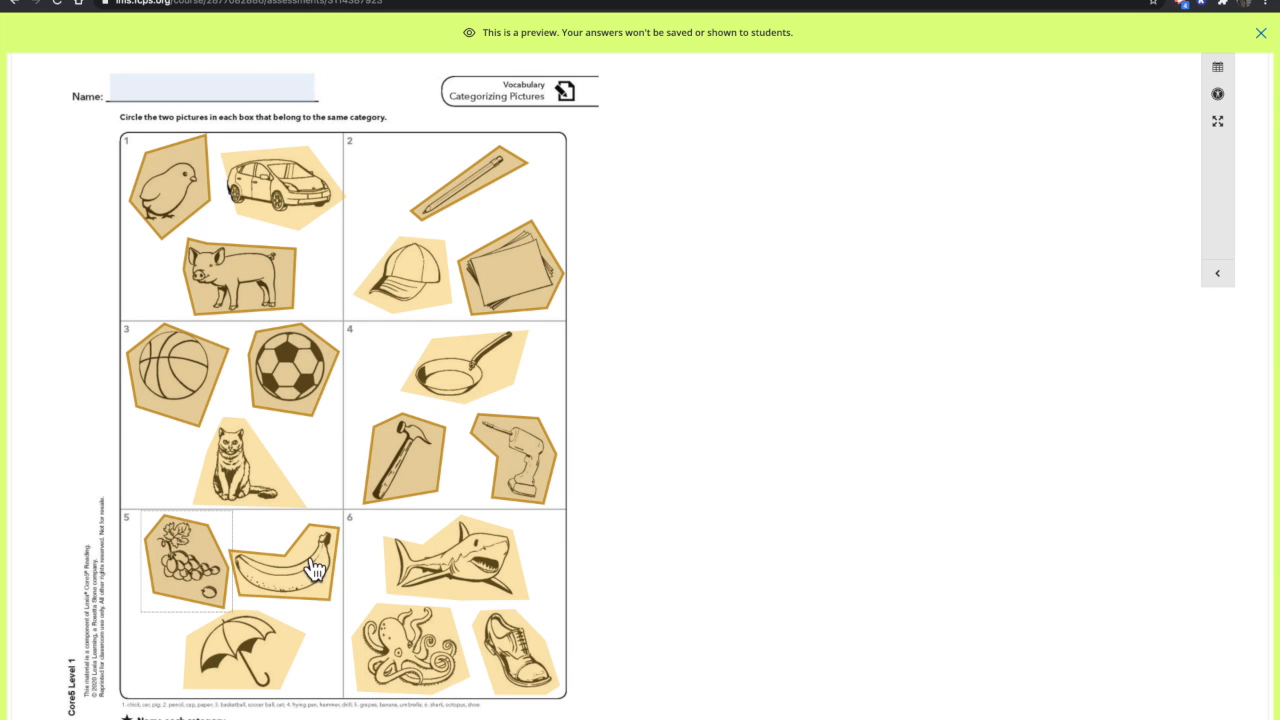
pyautogui.click(460, 565)
pyautogui.click(420, 650)
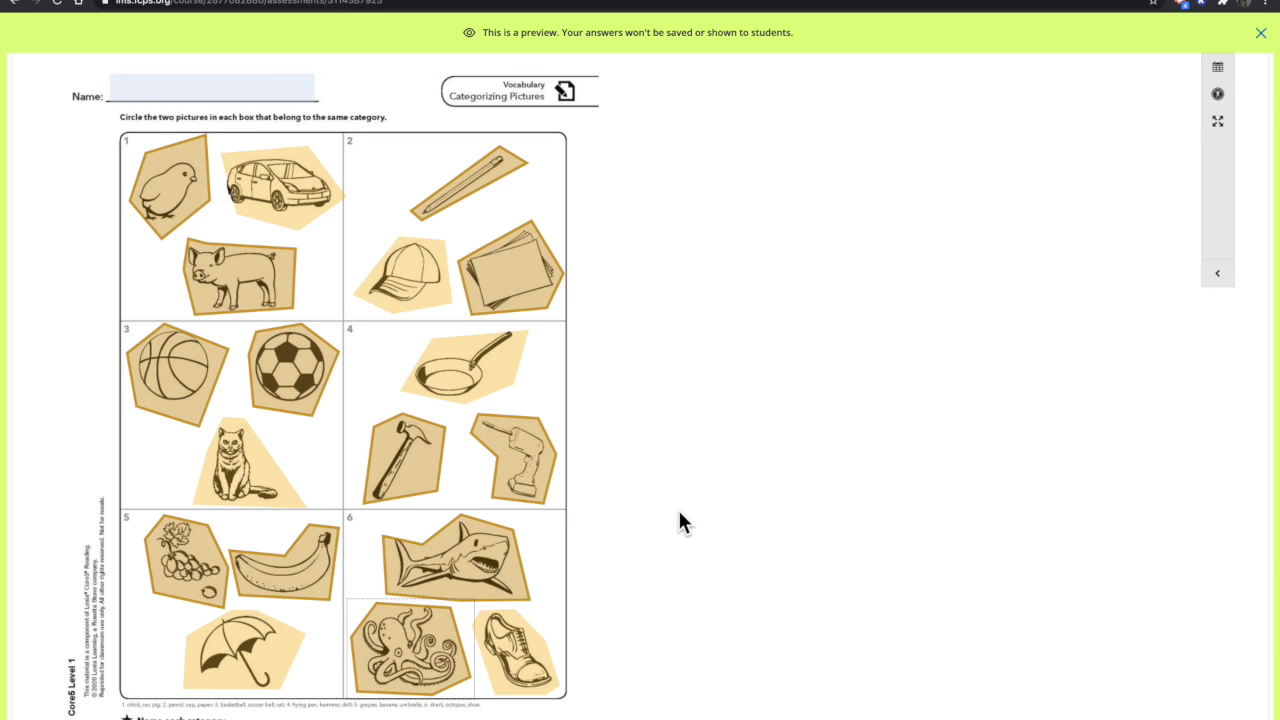
# Open the review of the attempt and finish it
pyautogui.scroll(-2, 677, 507)
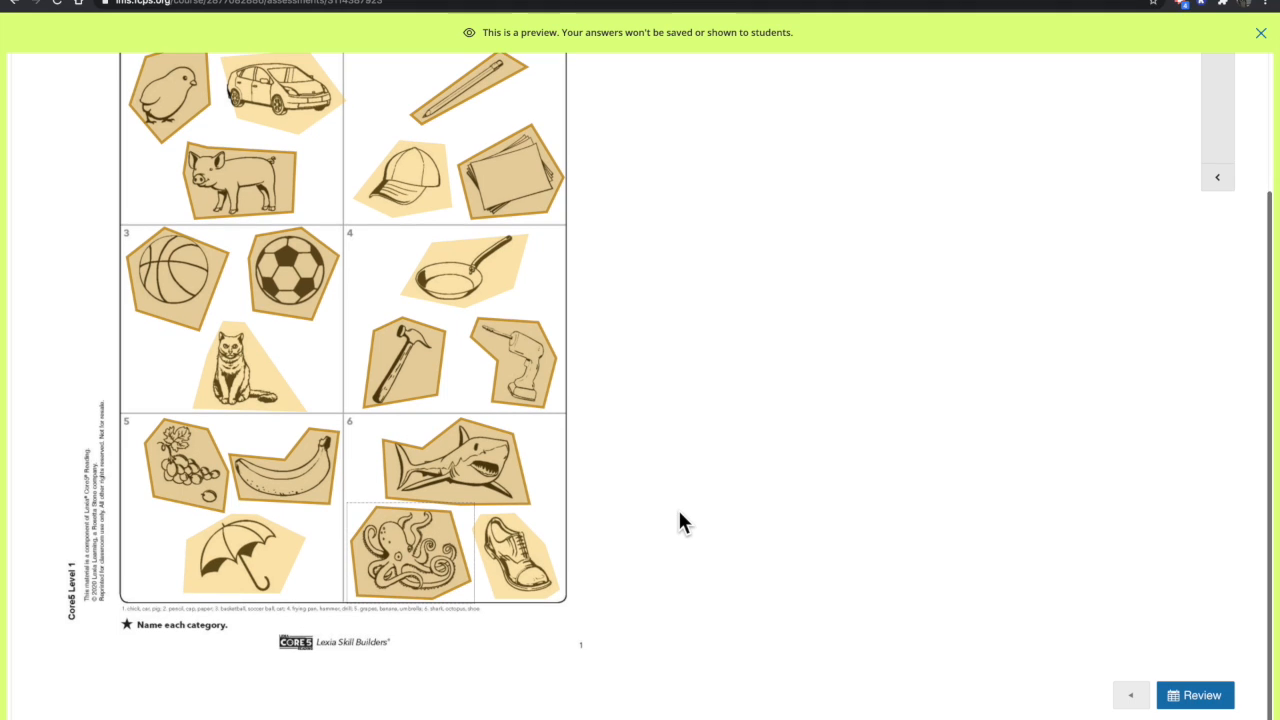
pyautogui.click(1182, 696)
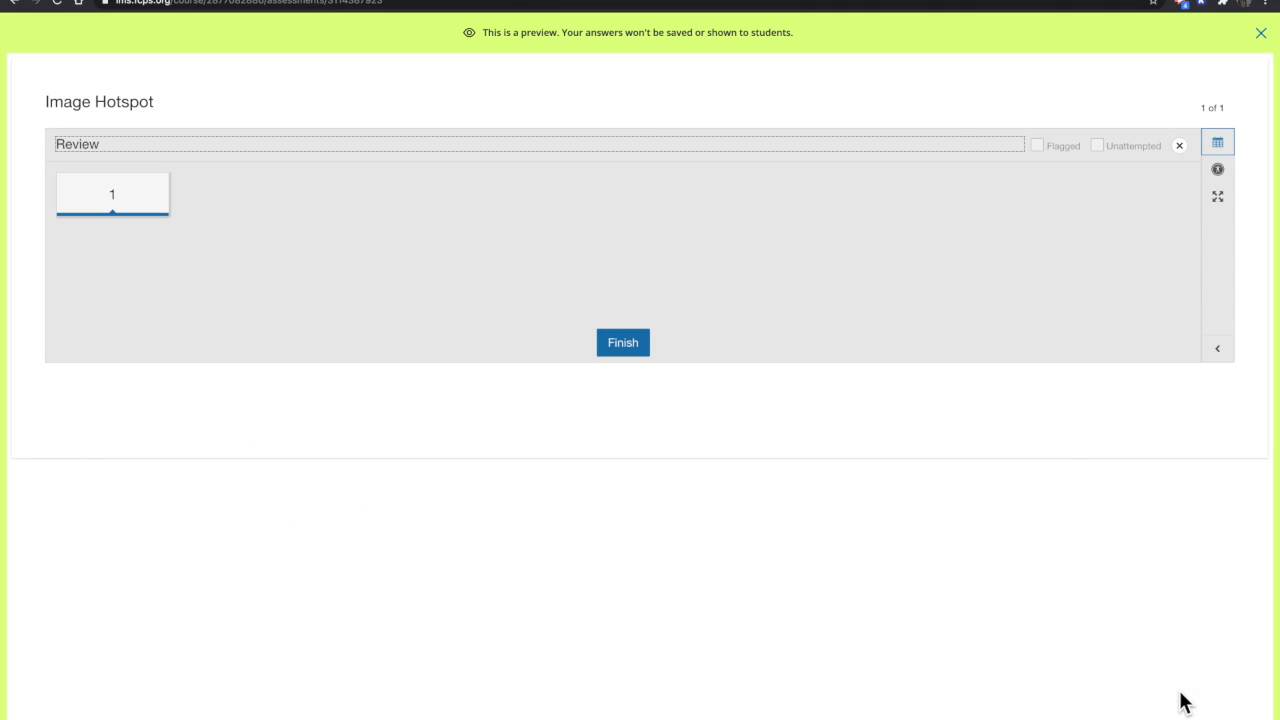
pyautogui.click(630, 345)
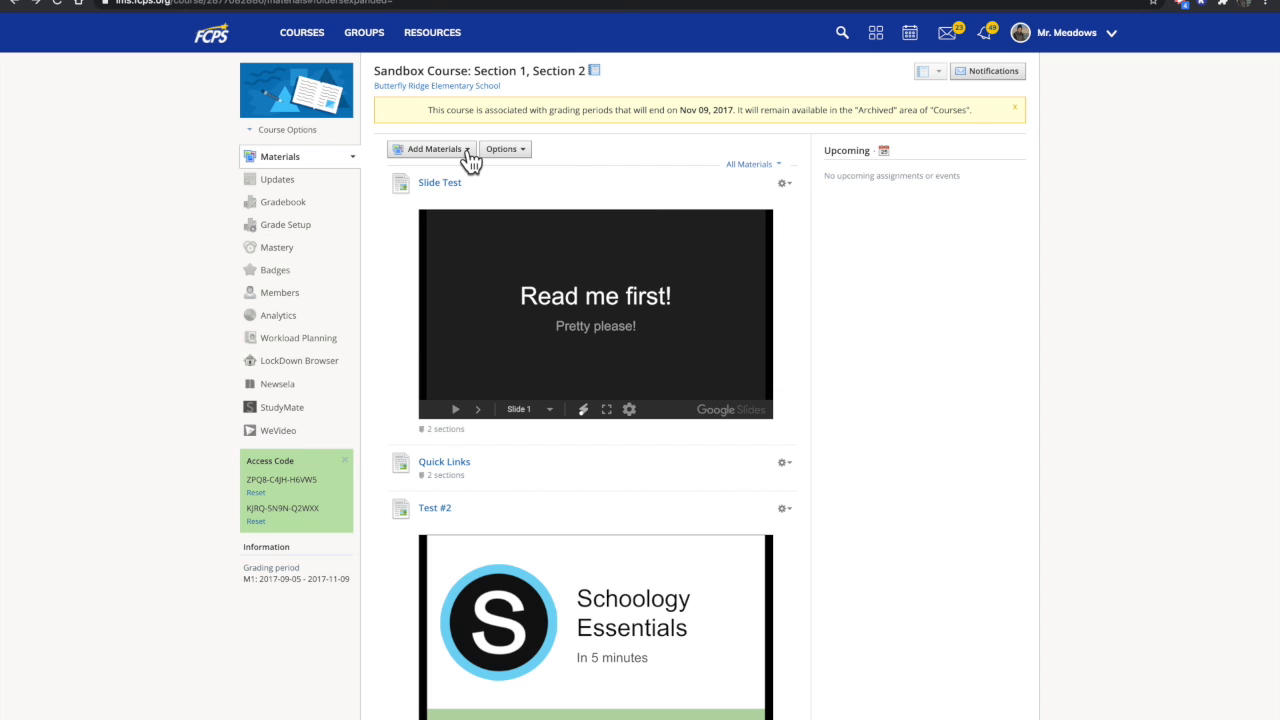
# Create a new assessment in the course named "Image Hotspot" and assign it a category
pyautogui.click(467, 152)
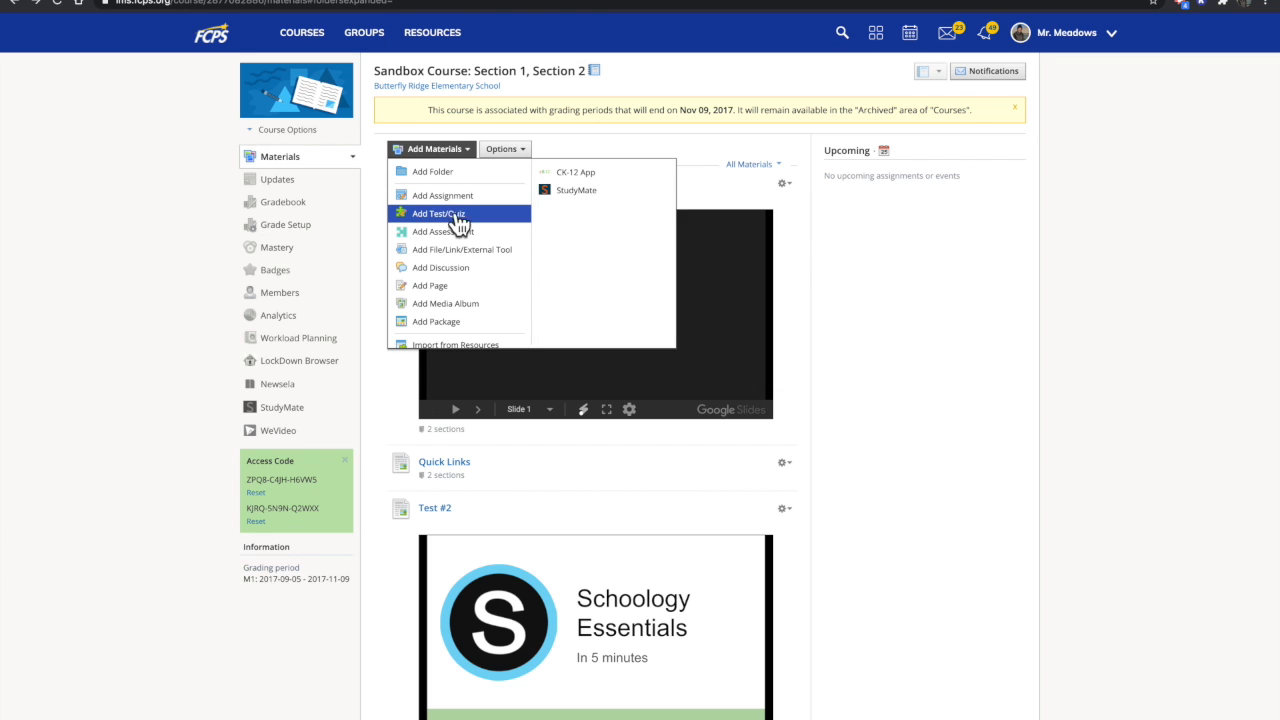
pyautogui.click(440, 236)
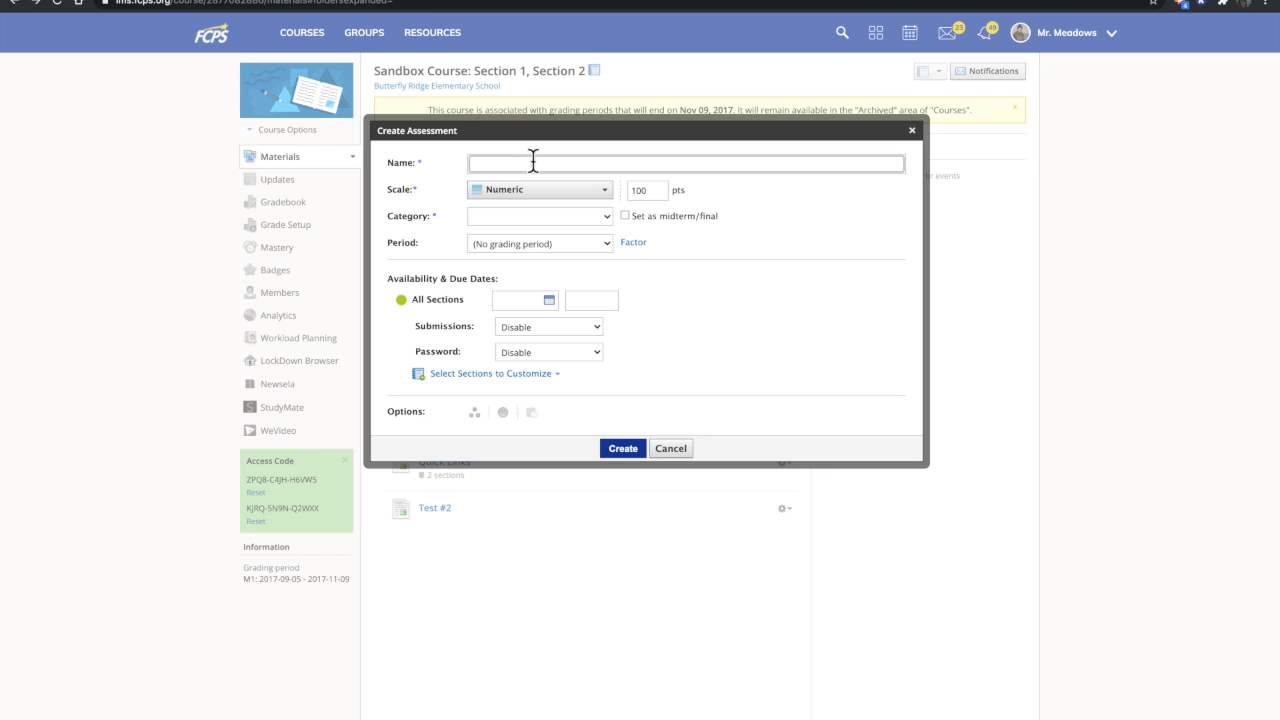
pyautogui.write('Image Hotspot')
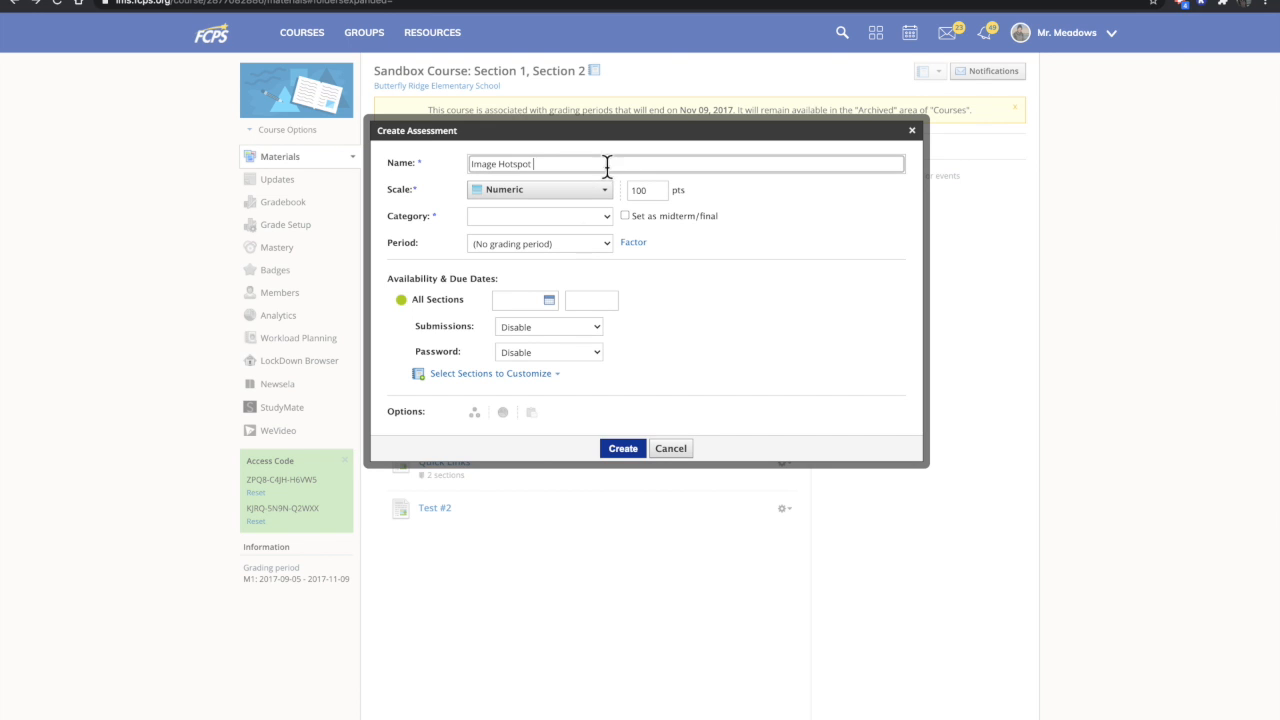
pyautogui.click(576, 217)
pyautogui.click(576, 236)
pyautogui.click(626, 450)
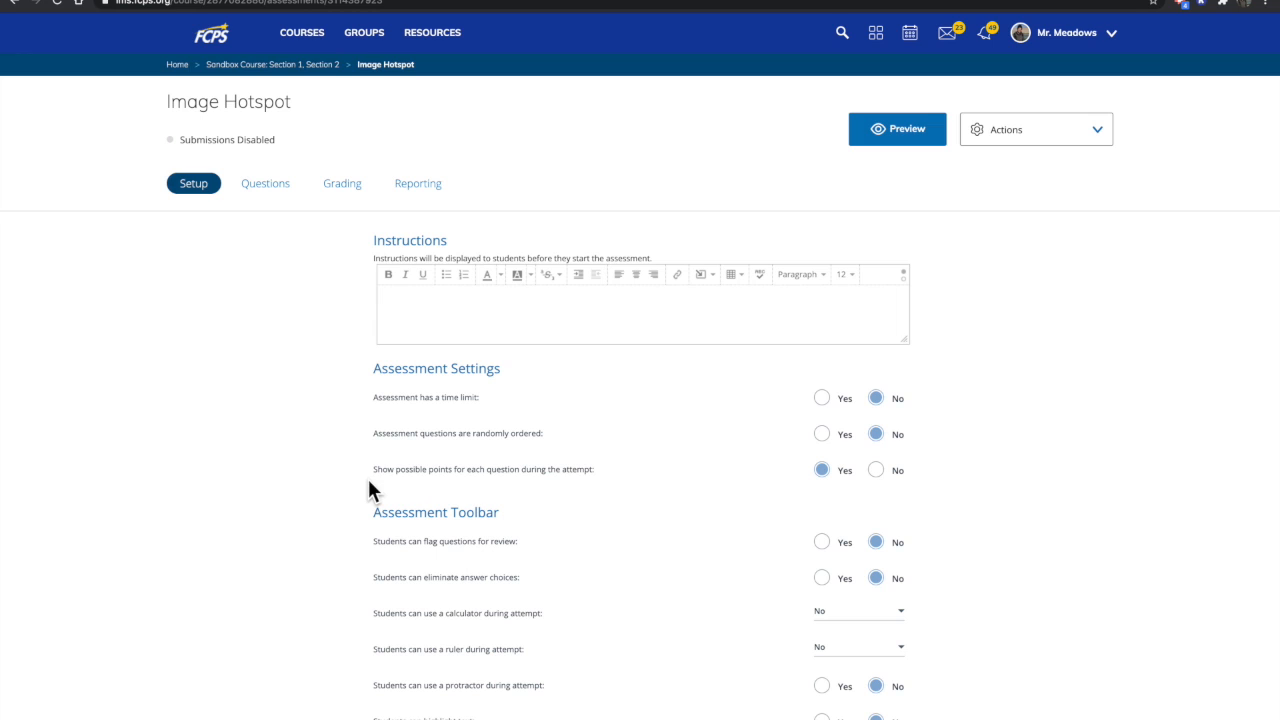
# Add a Highlight Hotspot question and upload "Copy of Core5 Level 1_ All Skill Builders.jpg" from Downloads as its image
pyautogui.click(275, 188)
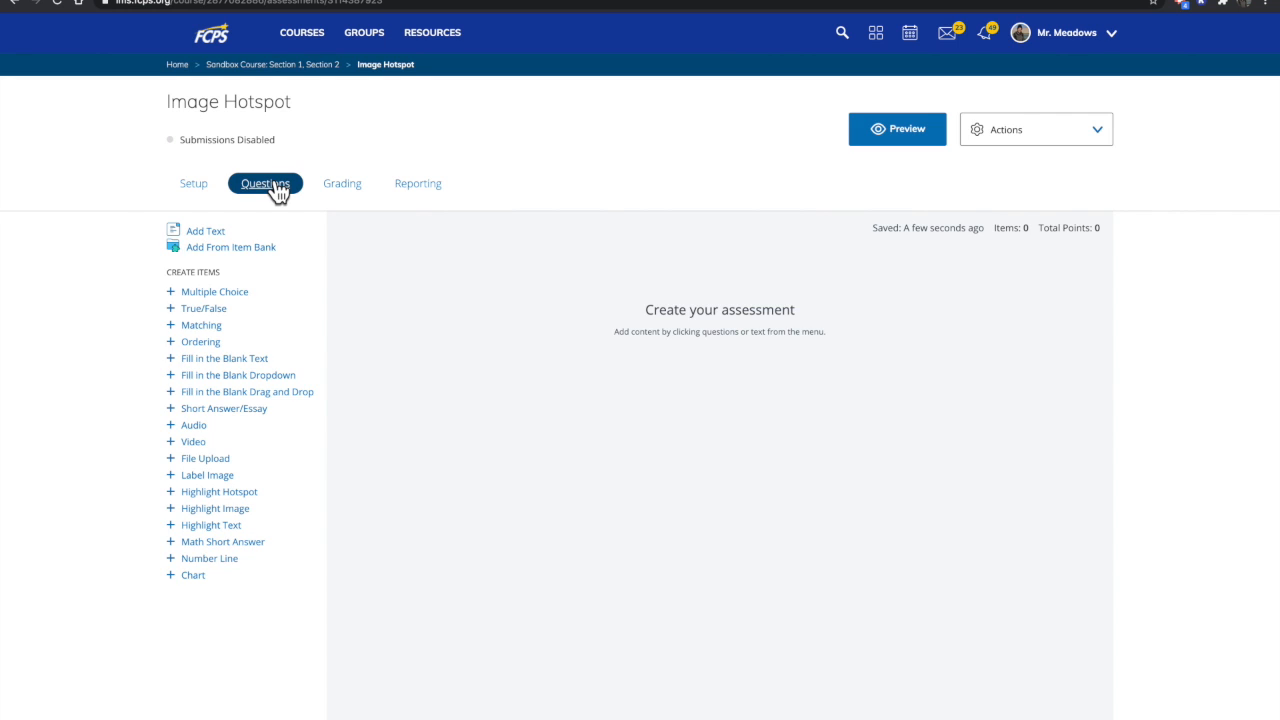
pyautogui.click(222, 492)
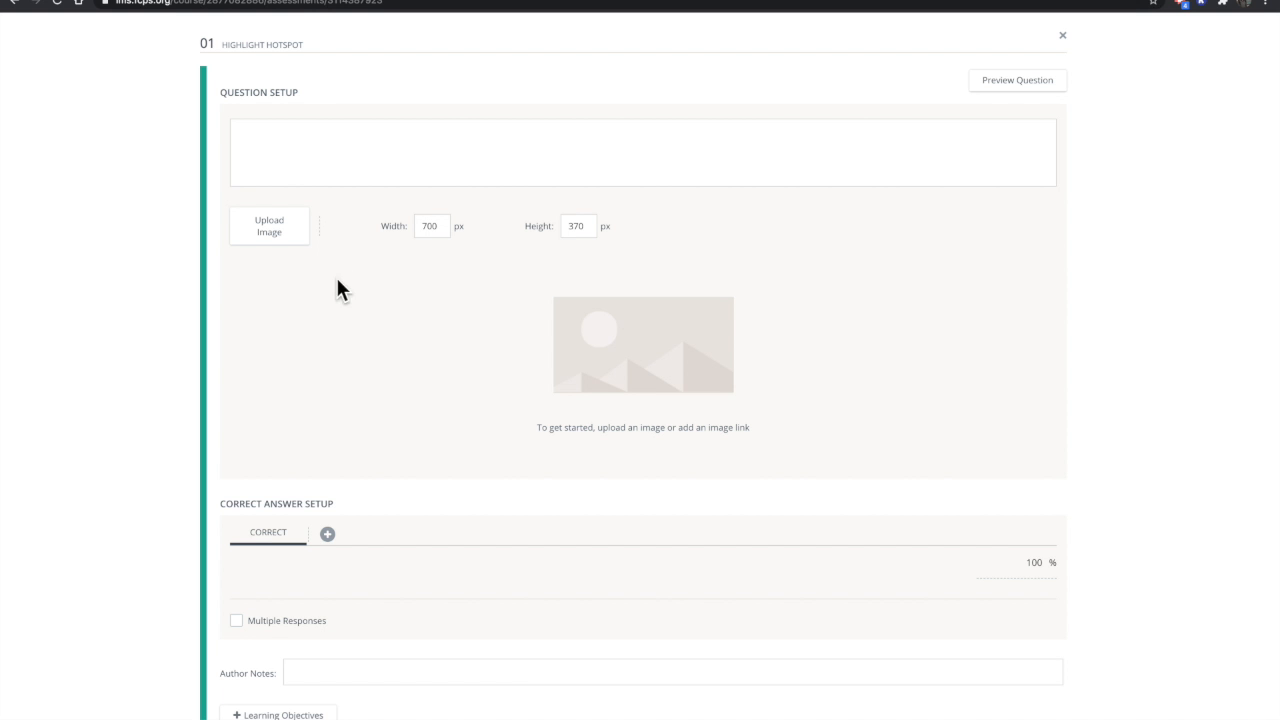
pyautogui.click(262, 238)
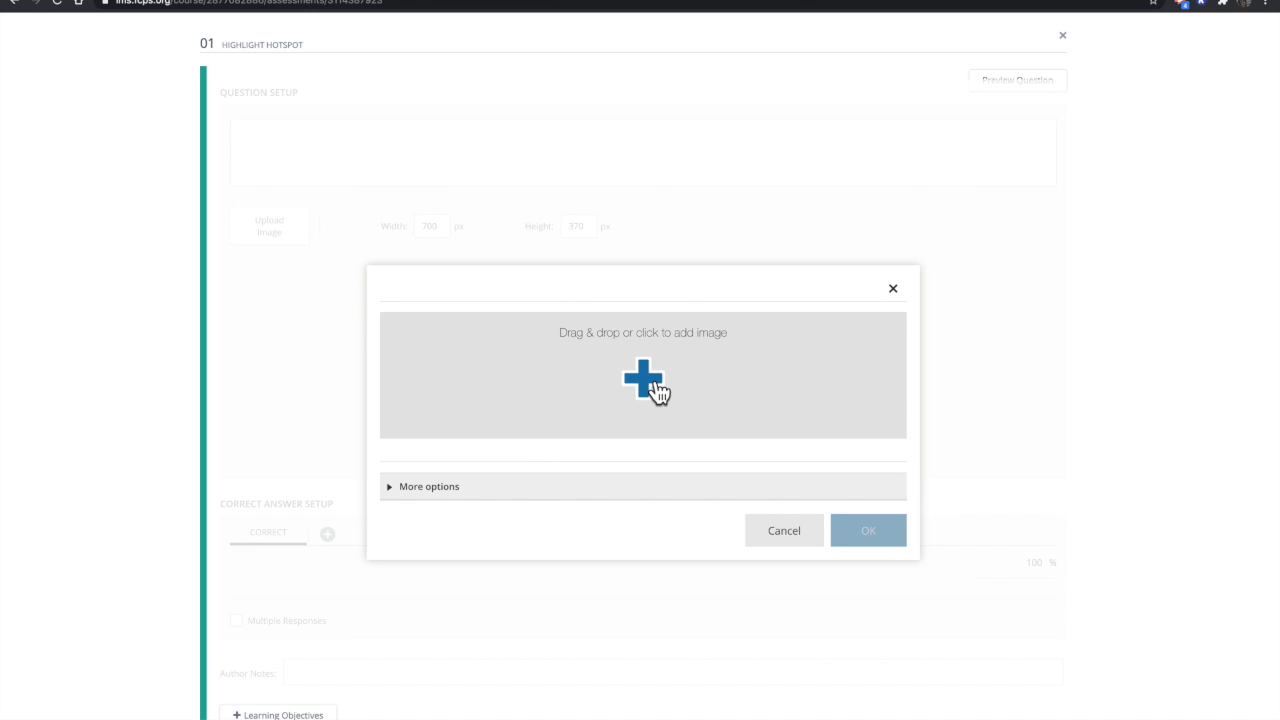
pyautogui.click(654, 382)
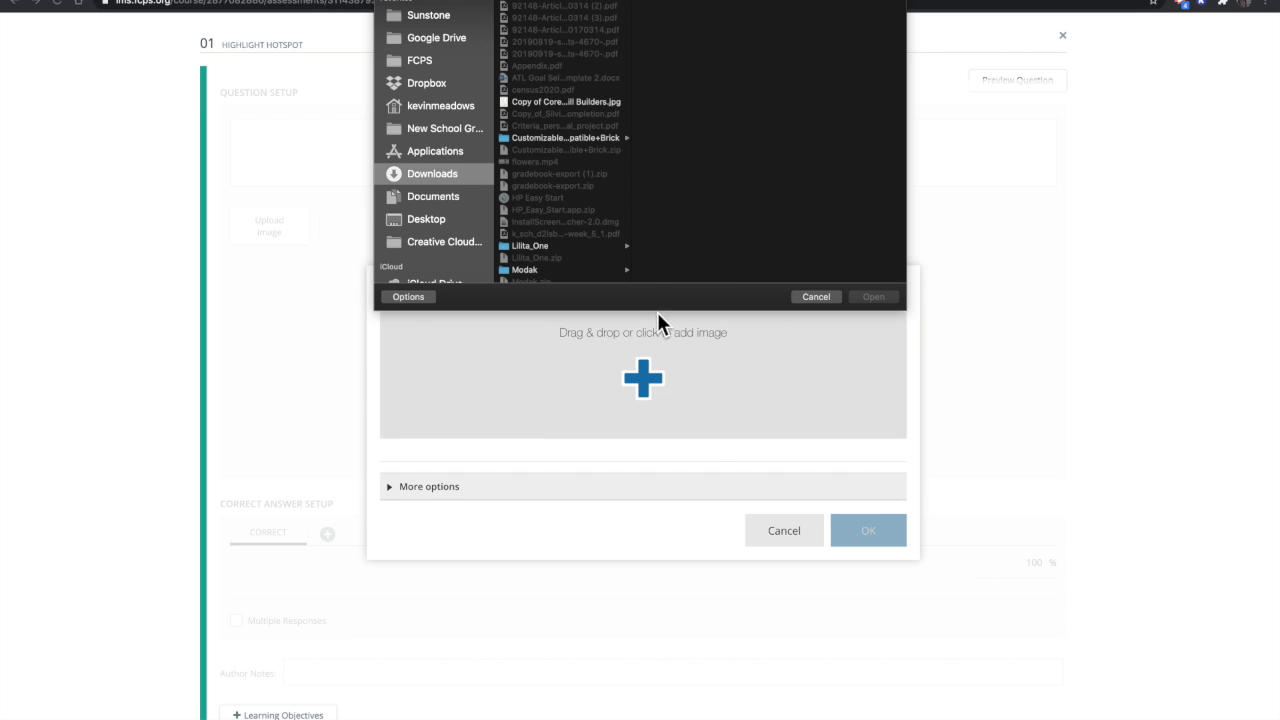
pyautogui.click(558, 102)
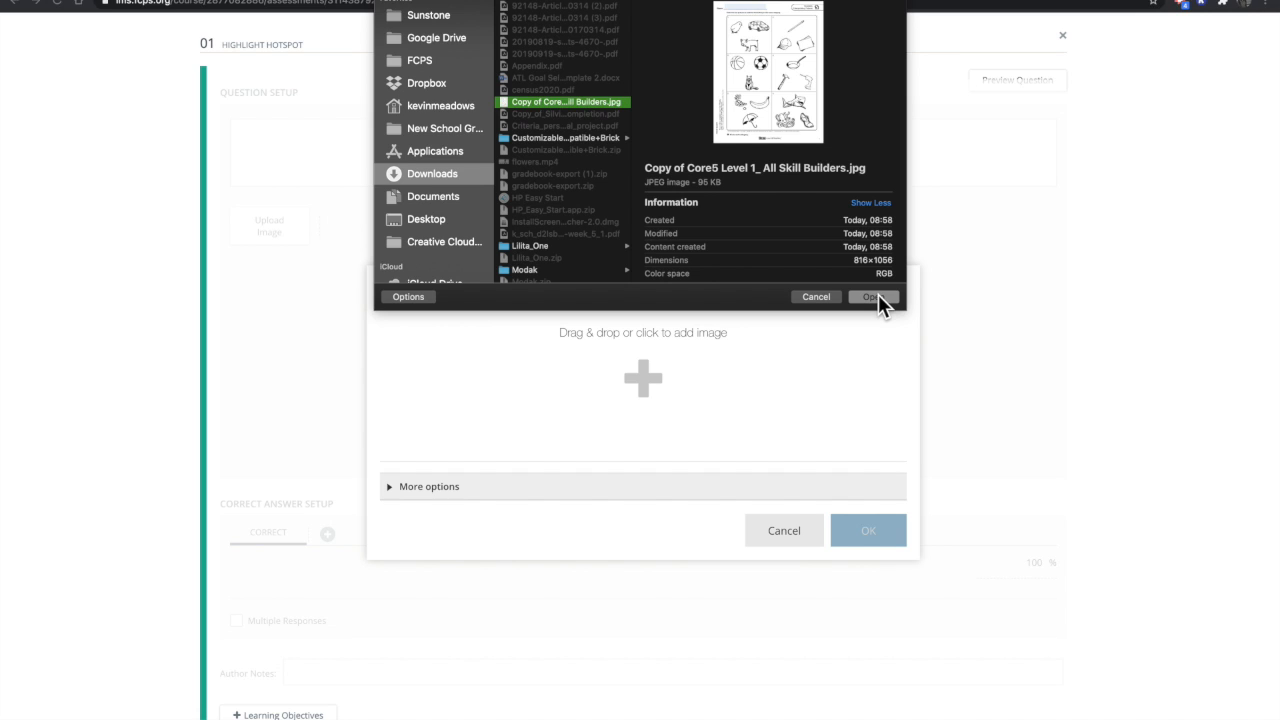
pyautogui.click(877, 296)
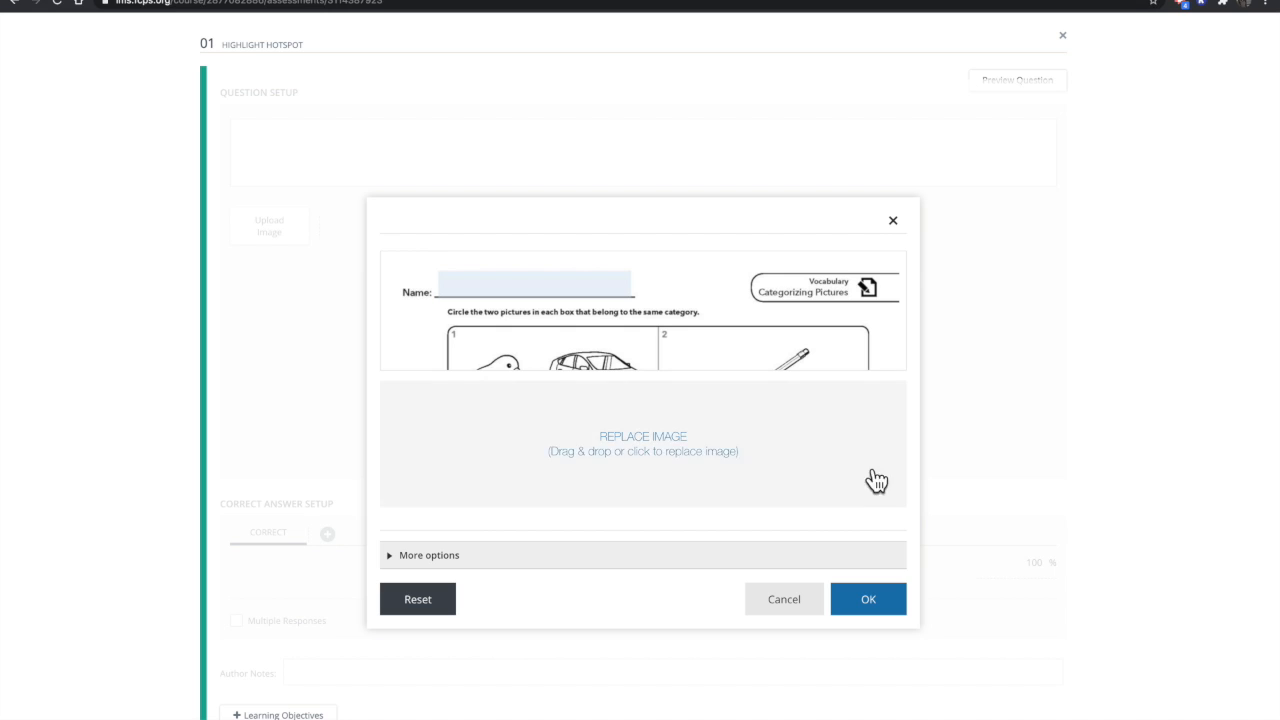
pyautogui.click(868, 600)
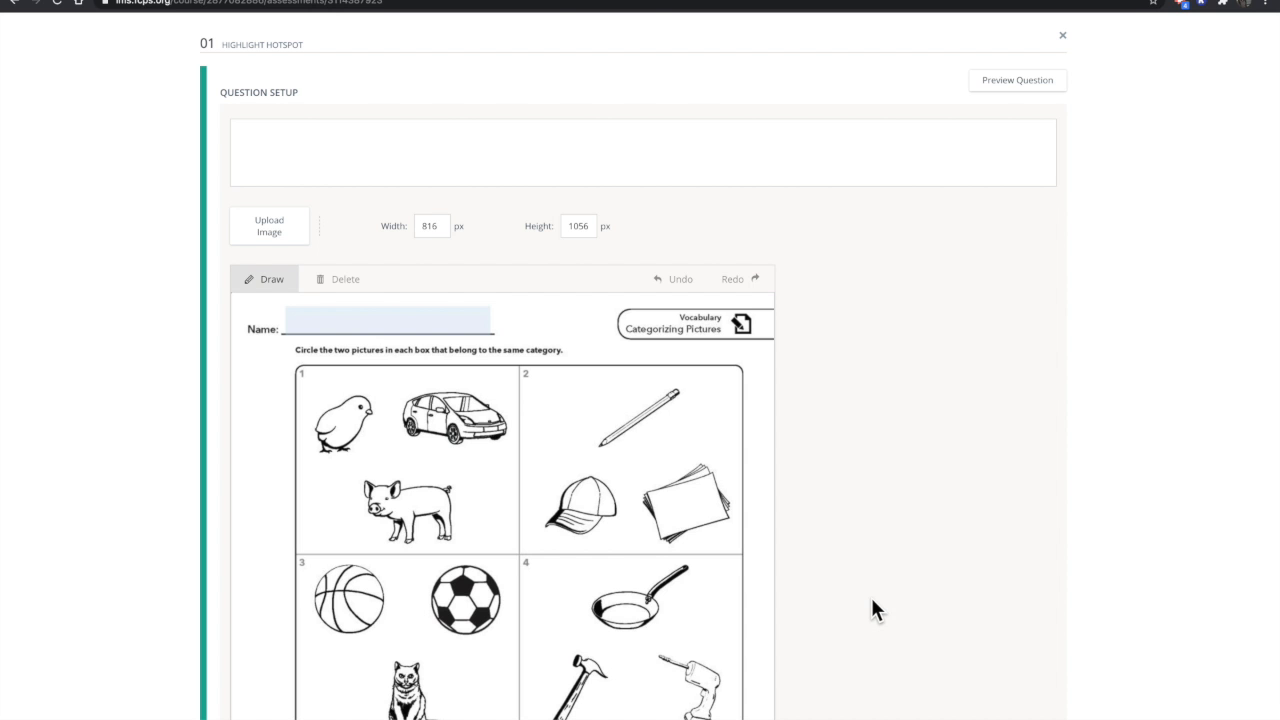
# Draw a closed polygon hotspot around the chick in box 1 of the worksheet image
pyautogui.scroll(-5, 871, 597)
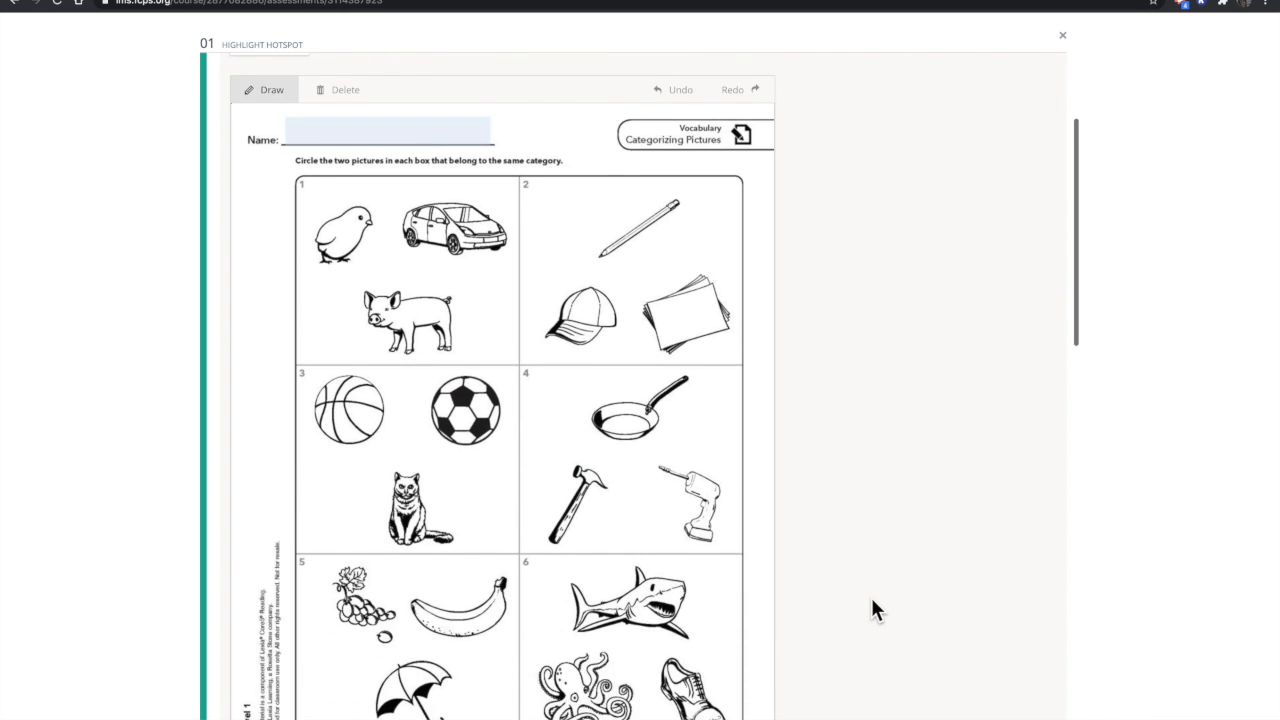
pyautogui.scroll(3, 871, 608)
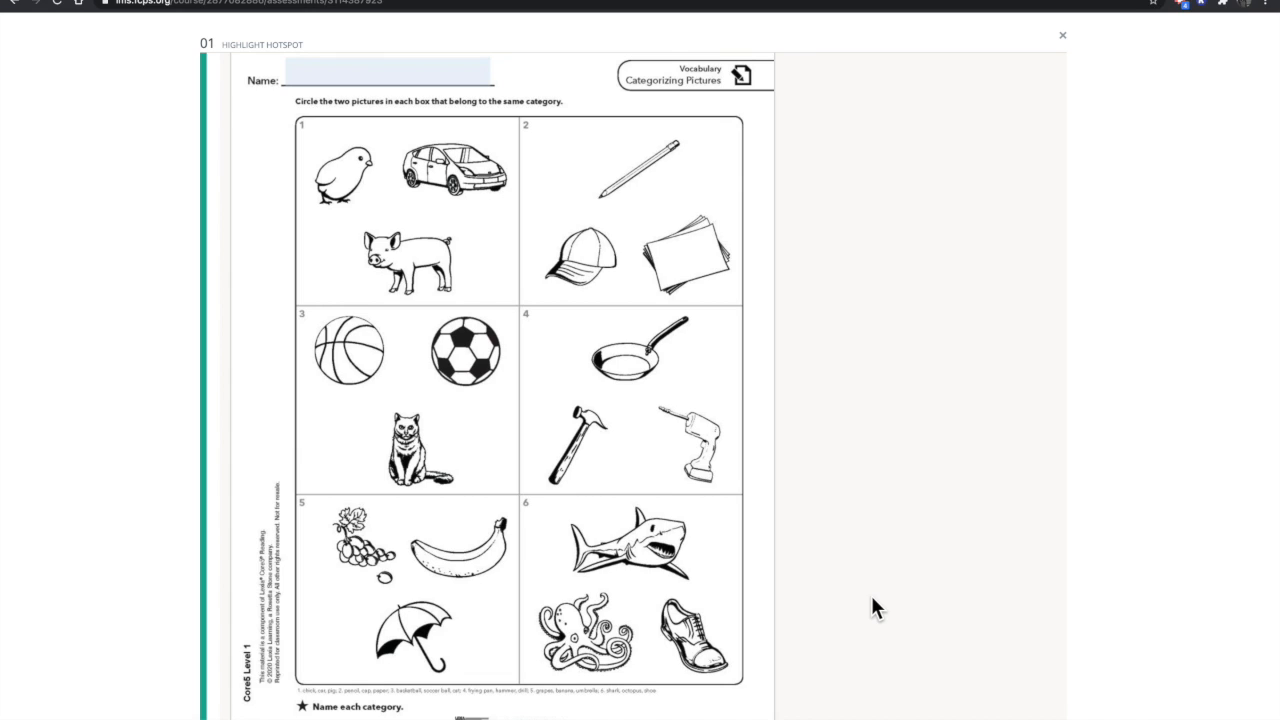
pyautogui.scroll(4, 871, 595)
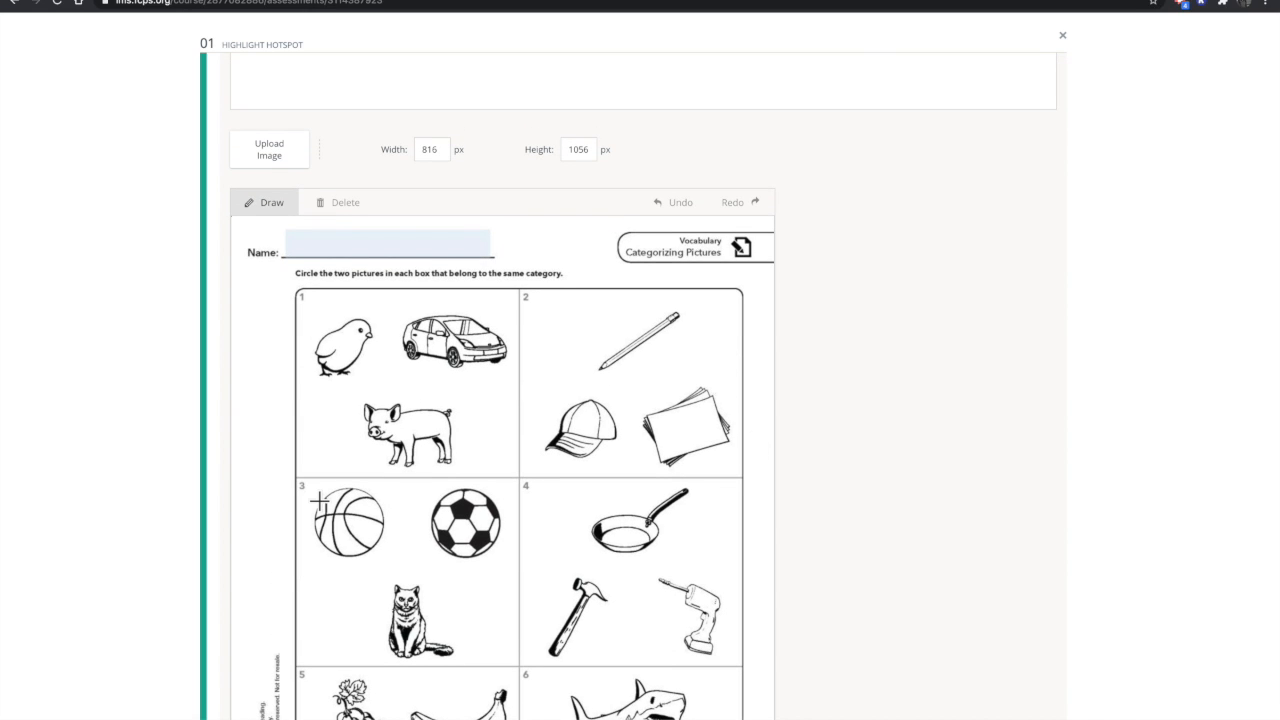
pyautogui.scroll(1, 318, 500)
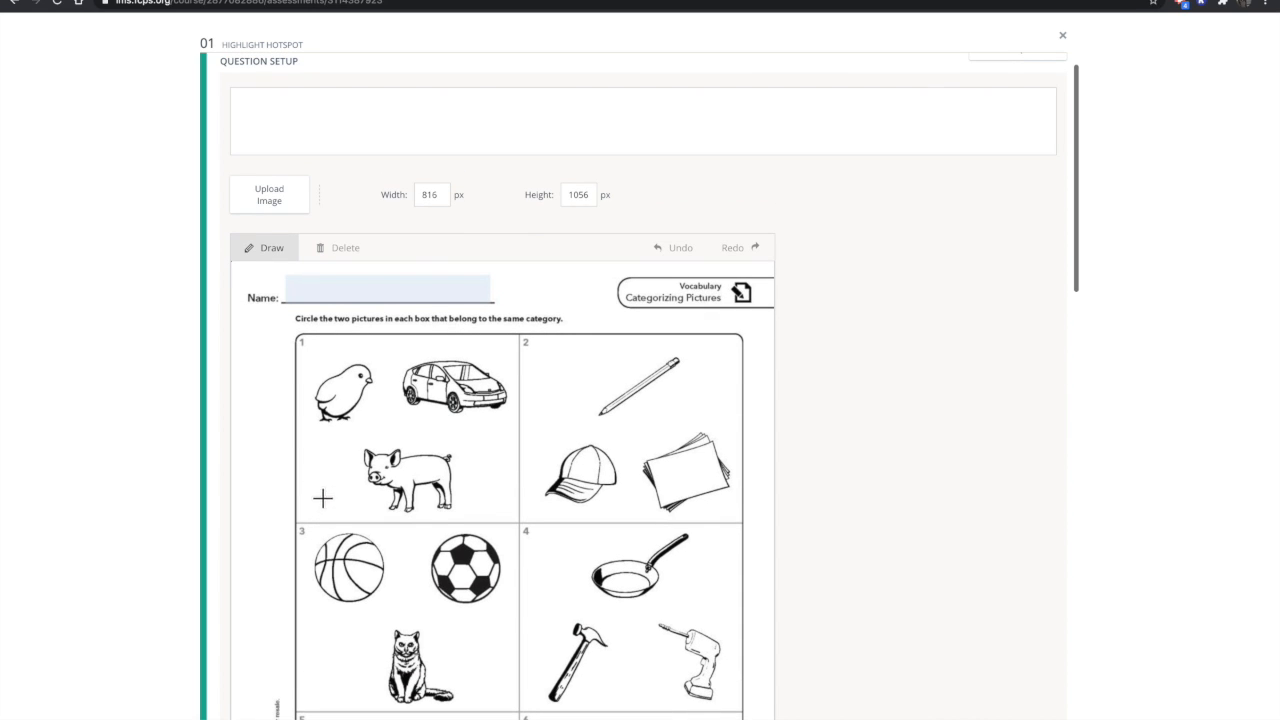
pyautogui.click(334, 440)
pyautogui.scroll(-3, 334, 440)
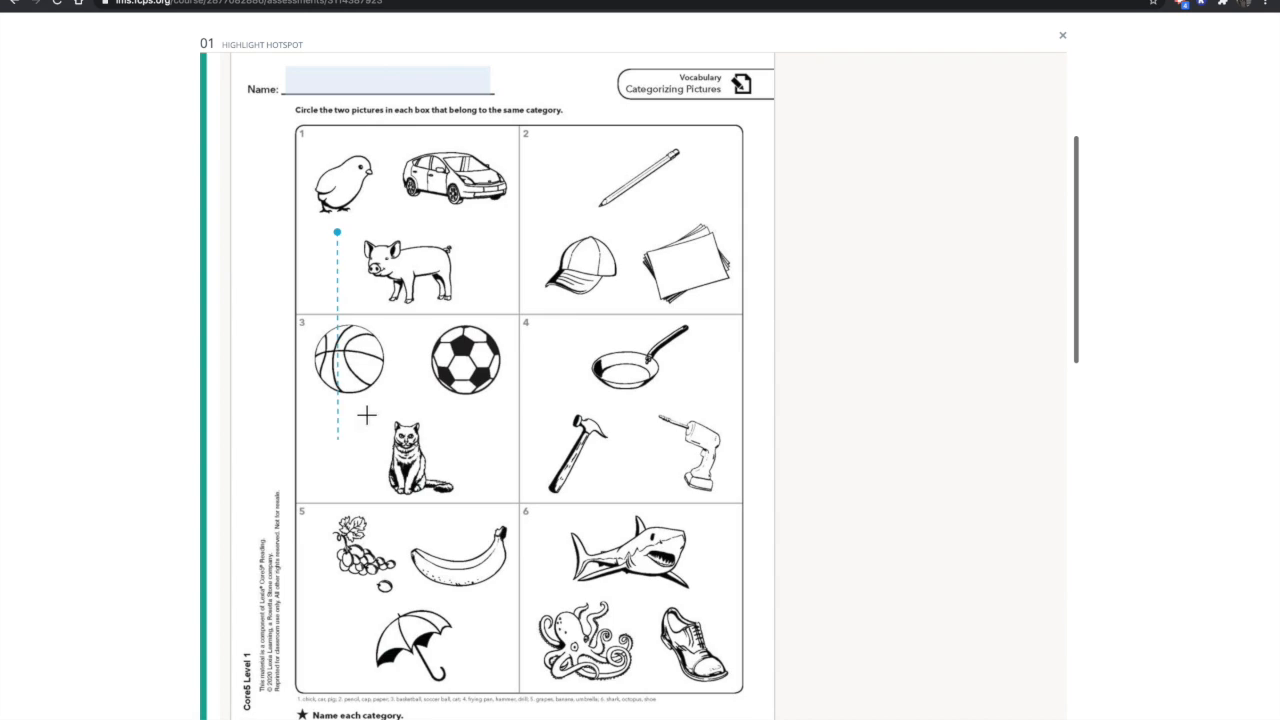
pyautogui.click(385, 193)
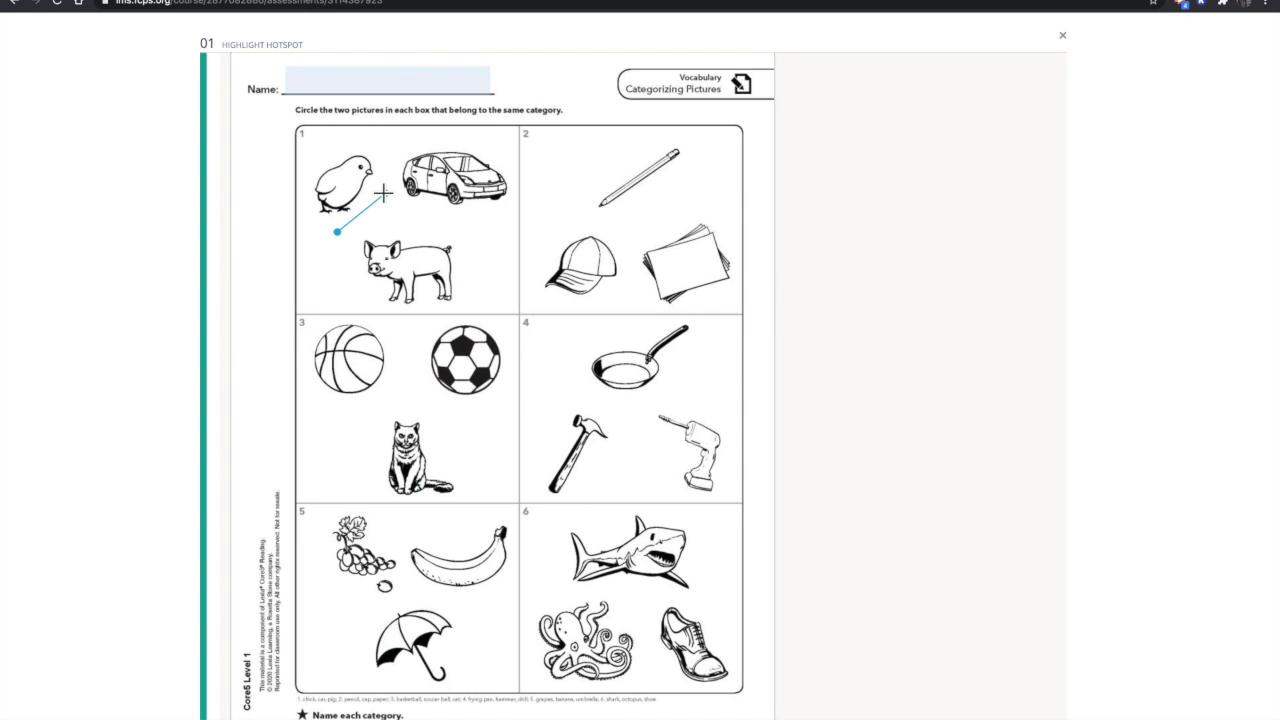
pyautogui.click(381, 128)
pyautogui.click(321, 146)
pyautogui.click(304, 195)
pyautogui.click(336, 231)
# Draw a closed polygon hotspot around the car in box 1
pyautogui.click(413, 207)
pyautogui.click(474, 223)
pyautogui.click(521, 189)
pyautogui.click(484, 138)
pyautogui.click(396, 146)
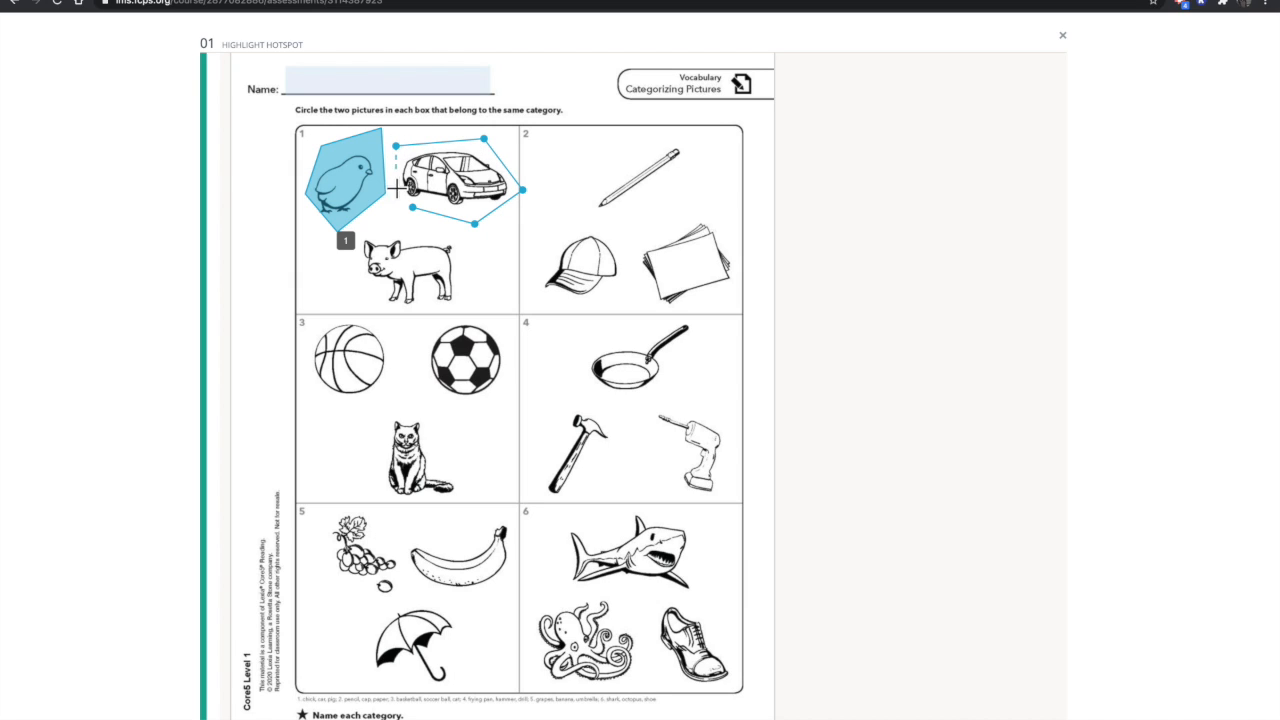
pyautogui.click(411, 207)
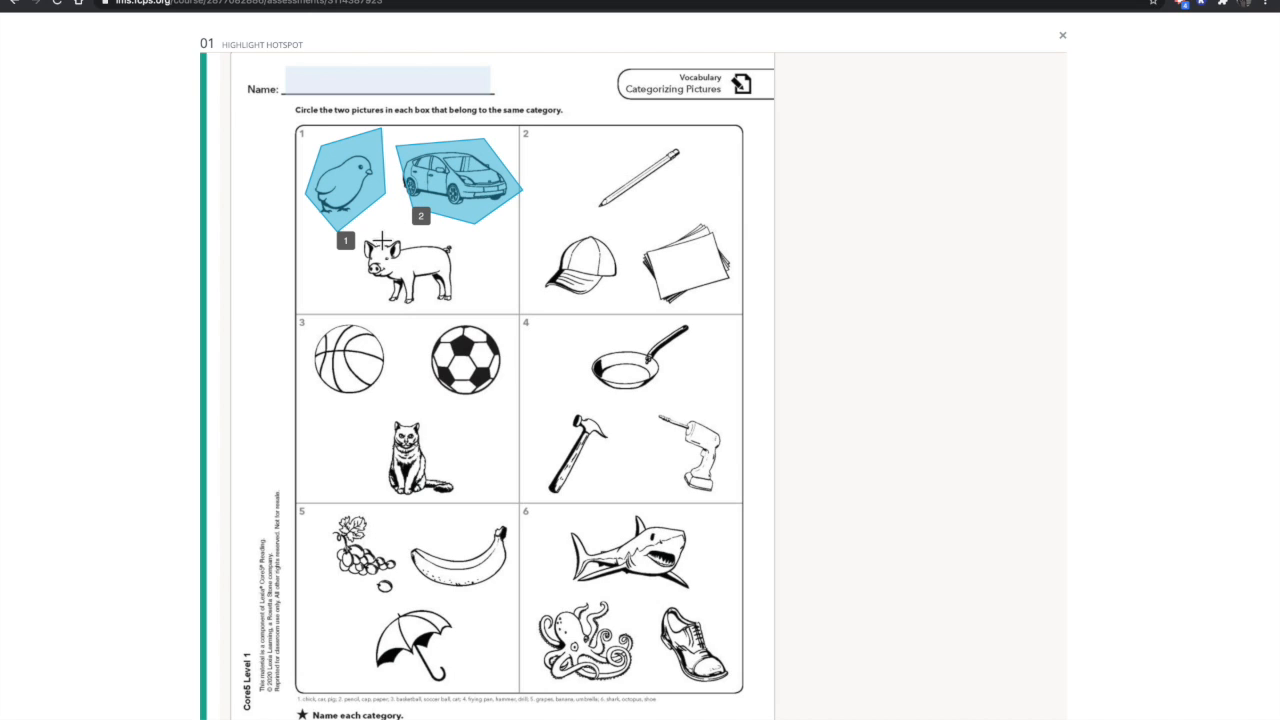
# Draw a closed polygon hotspot around the pig in box 1
pyautogui.click(382, 236)
pyautogui.click(471, 242)
pyautogui.click(469, 300)
pyautogui.click(371, 307)
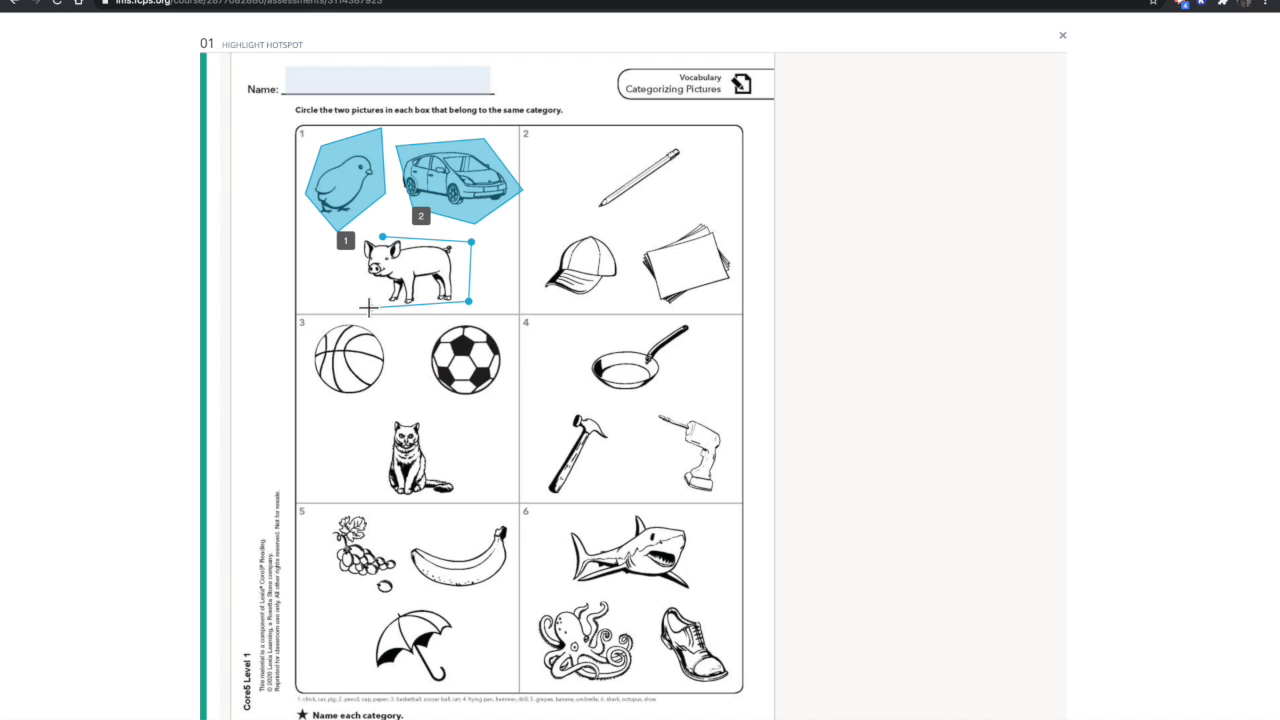
pyautogui.click(359, 262)
pyautogui.click(383, 236)
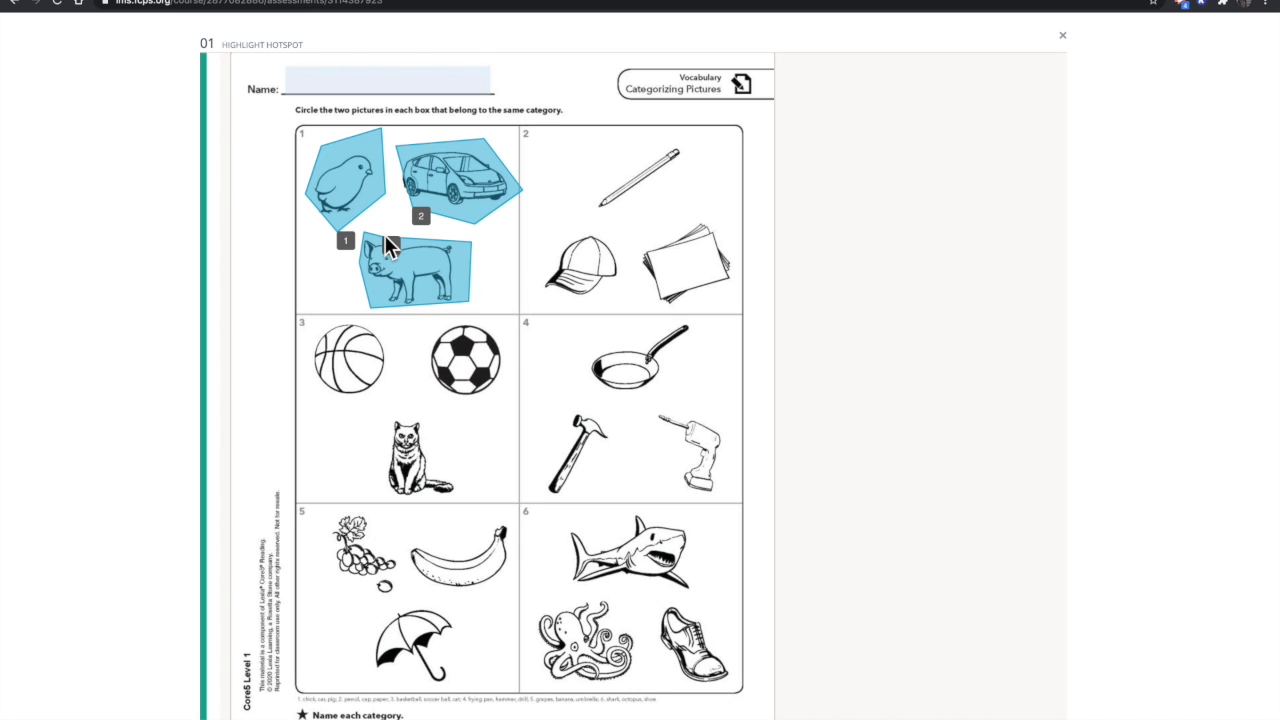
# Outline the cap, pencil and paper stack in box 2 and the basketball in box 3 as separate hotspots
pyautogui.click(575, 229)
pyautogui.click(622, 233)
pyautogui.click(629, 297)
pyautogui.click(570, 307)
pyautogui.click(528, 289)
pyautogui.click(575, 229)
pyautogui.click(599, 213)
pyautogui.scroll(-1, 566, 403)
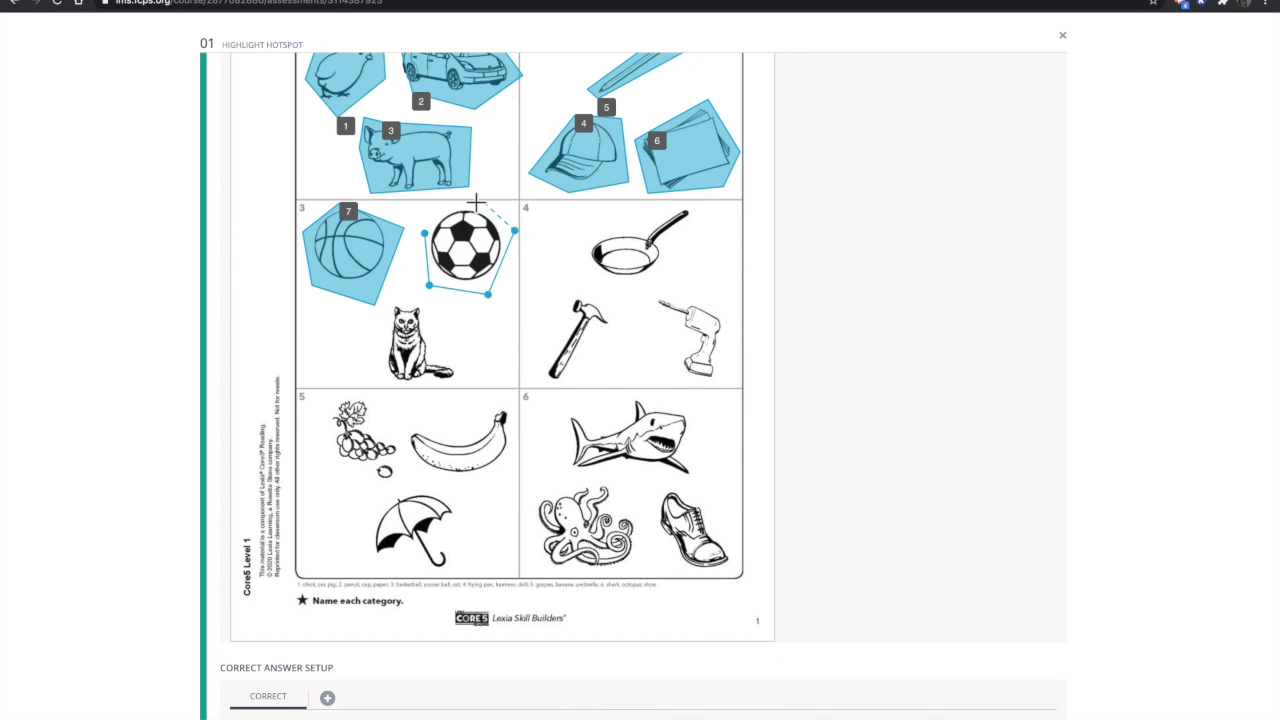
# Outline the soccer ball, hammer, drill, grapes, banana and shark as separate hotspots
pyautogui.click(714, 297)
pyautogui.click(733, 333)
pyautogui.click(720, 382)
pyautogui.click(669, 378)
pyautogui.click(329, 477)
pyautogui.click(562, 478)
pyautogui.click(706, 479)
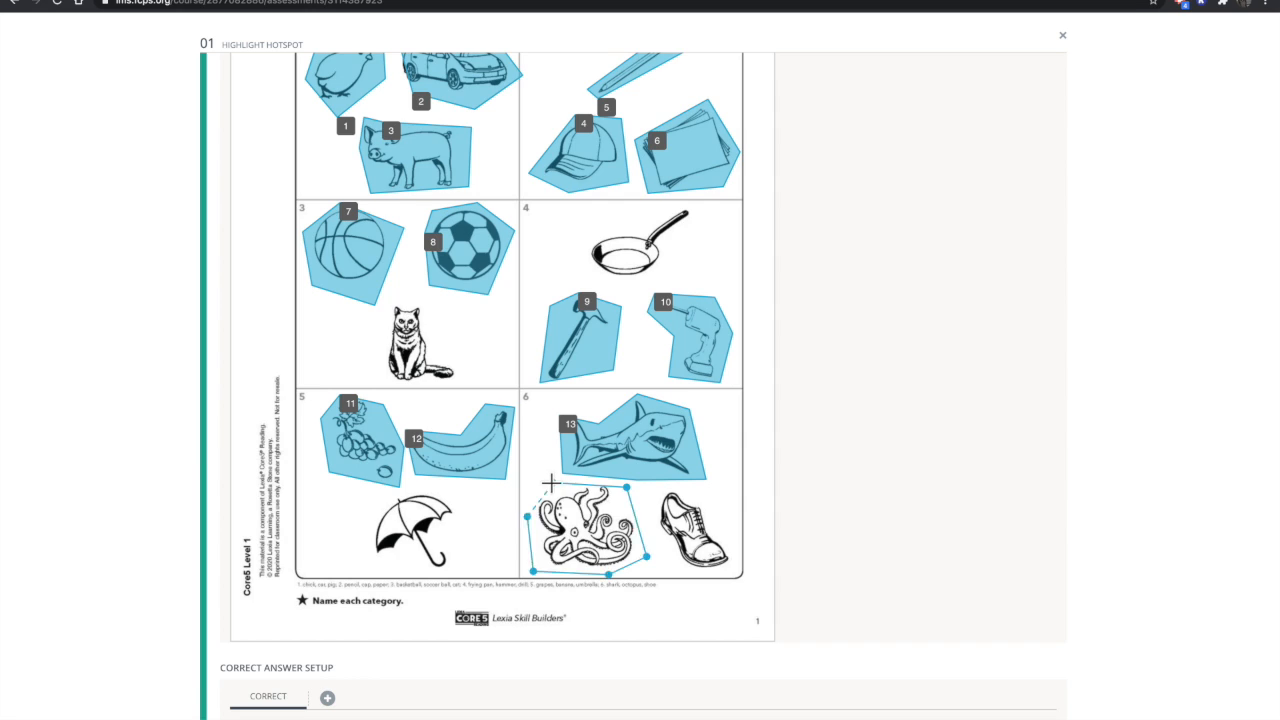
# Outline the remaining octopus, frying pan, cat, umbrella and shoe as separate hotspots
pyautogui.scroll(2, 554, 483)
pyautogui.click(641, 460)
pyautogui.click(575, 446)
pyautogui.click(483, 564)
pyautogui.scroll(-2, 430, 500)
pyautogui.click(480, 536)
pyautogui.click(455, 592)
pyautogui.click(359, 592)
pyautogui.click(649, 526)
pyautogui.scroll(1, 842, 585)
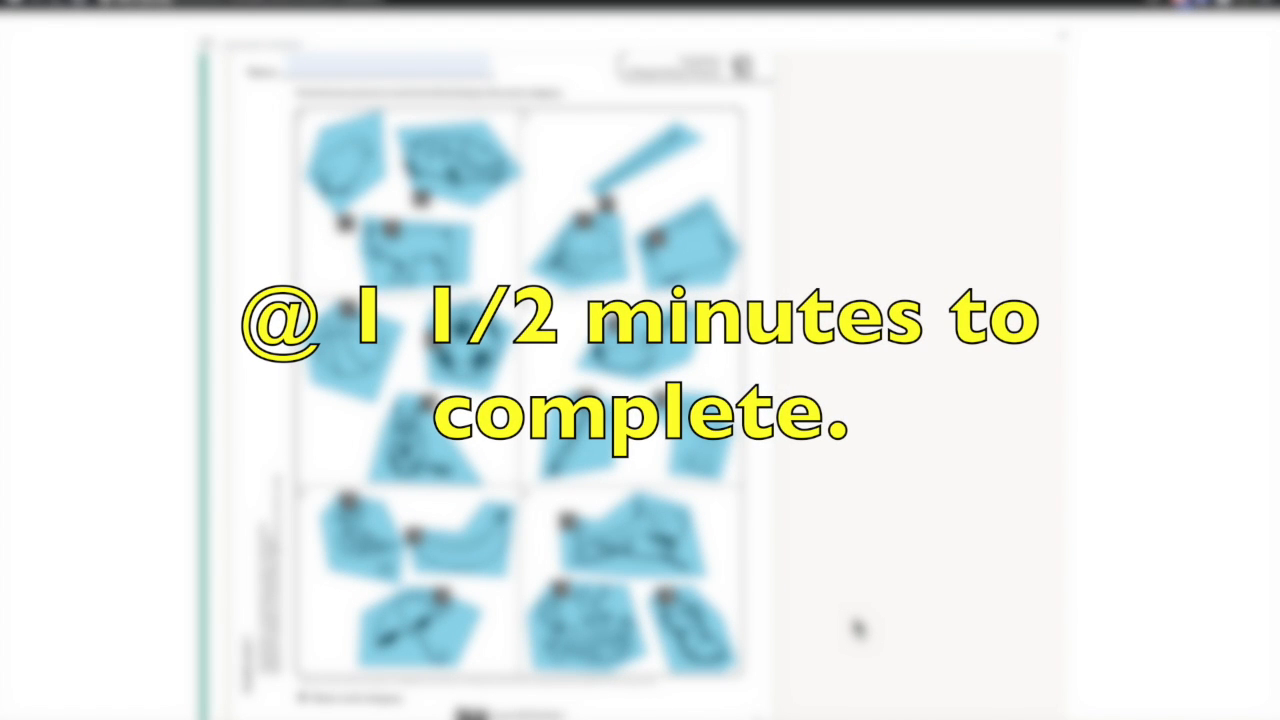
pyautogui.scroll(-5, 855, 627)
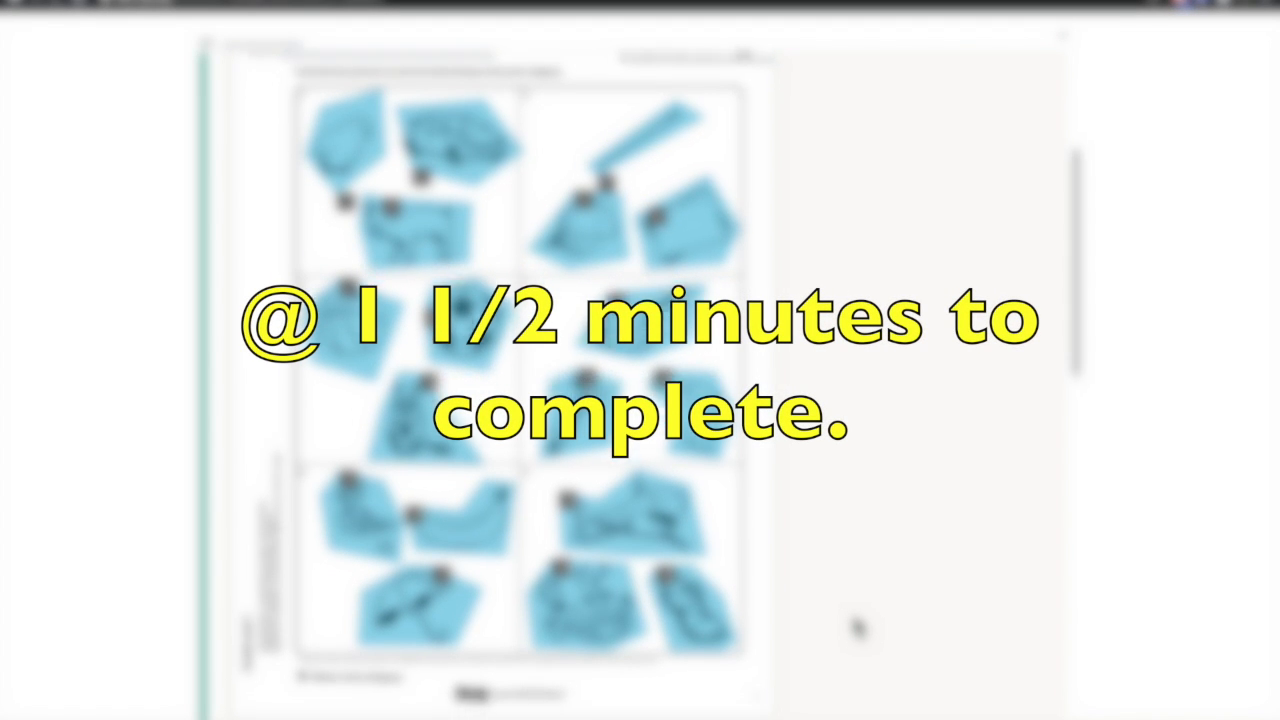
# Allow multiple responses and mark the chick and pig in box 1 and the pencil and paper stack in box 2 as correct
pyautogui.scroll(-10, 855, 627)
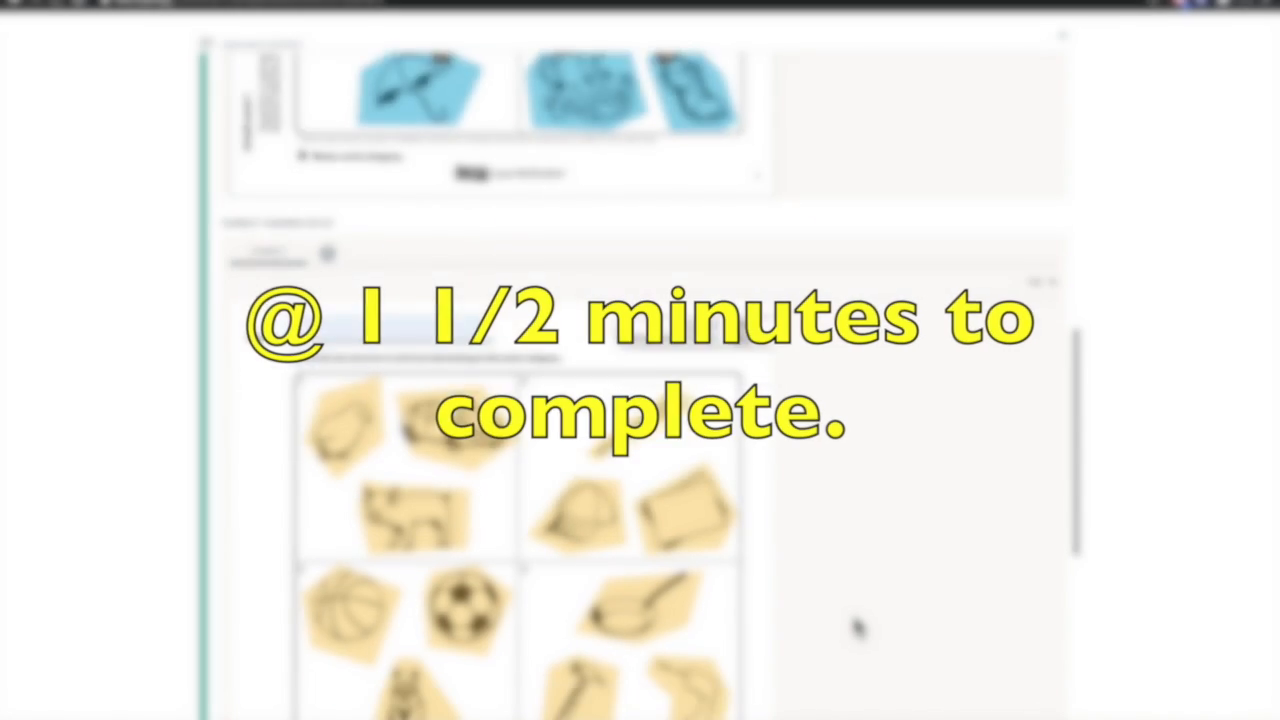
pyautogui.scroll(-2, 855, 627)
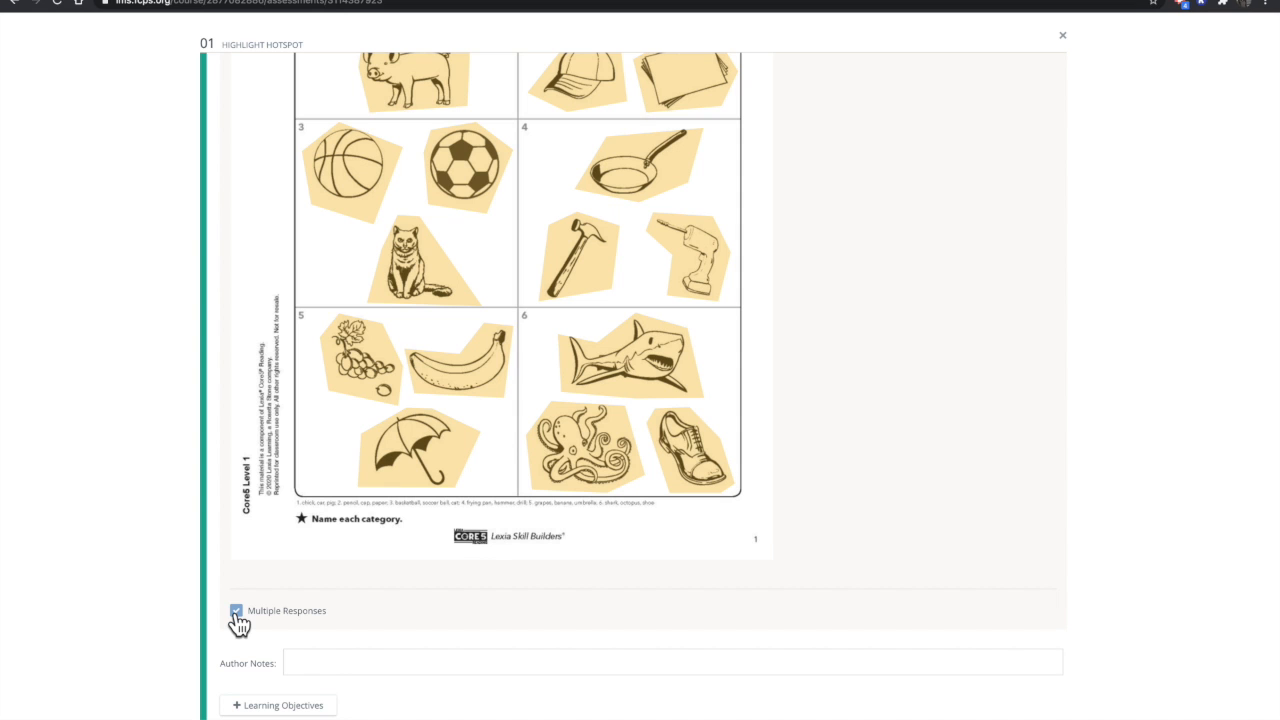
pyautogui.scroll(3, 230, 405)
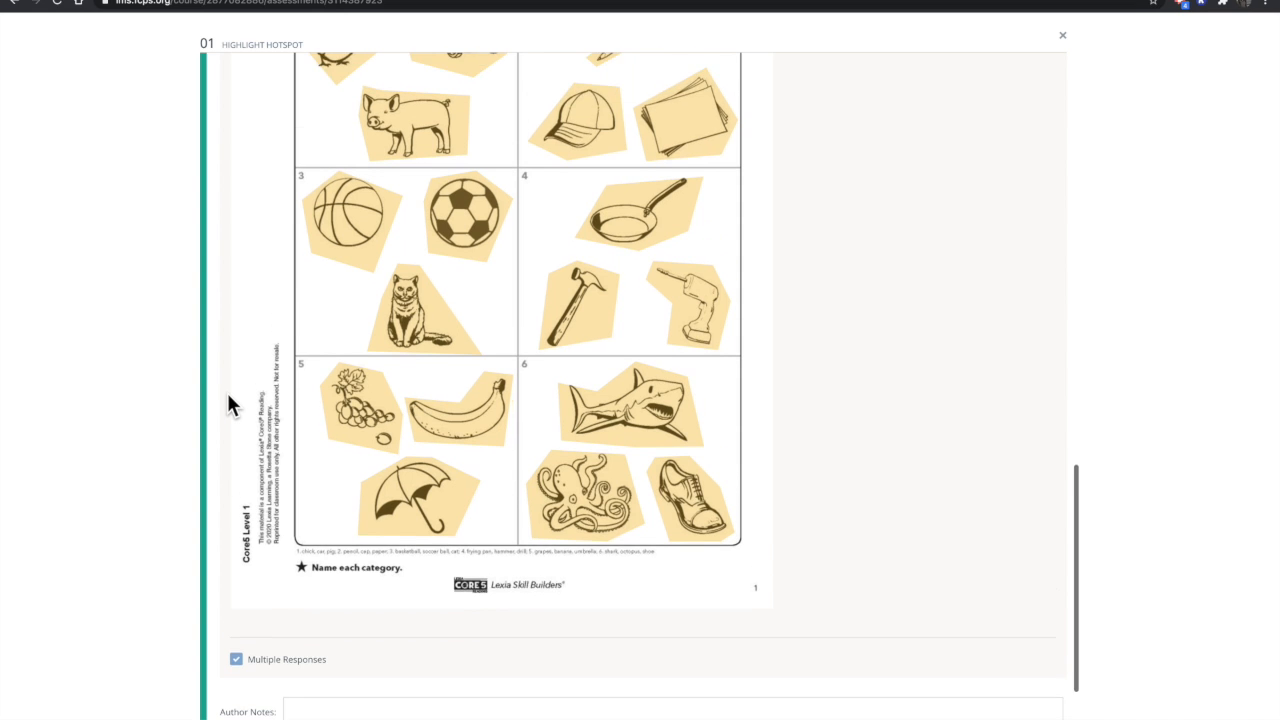
pyautogui.scroll(2, 228, 405)
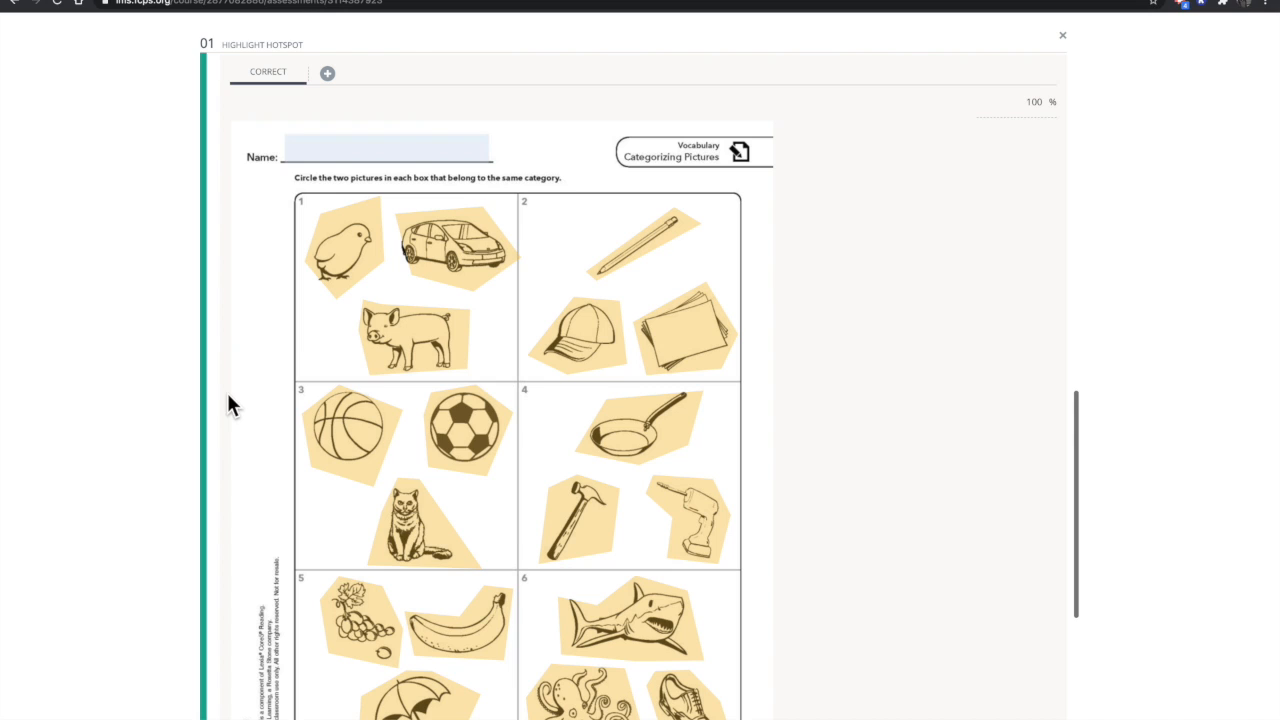
pyautogui.click(348, 262)
pyautogui.click(397, 348)
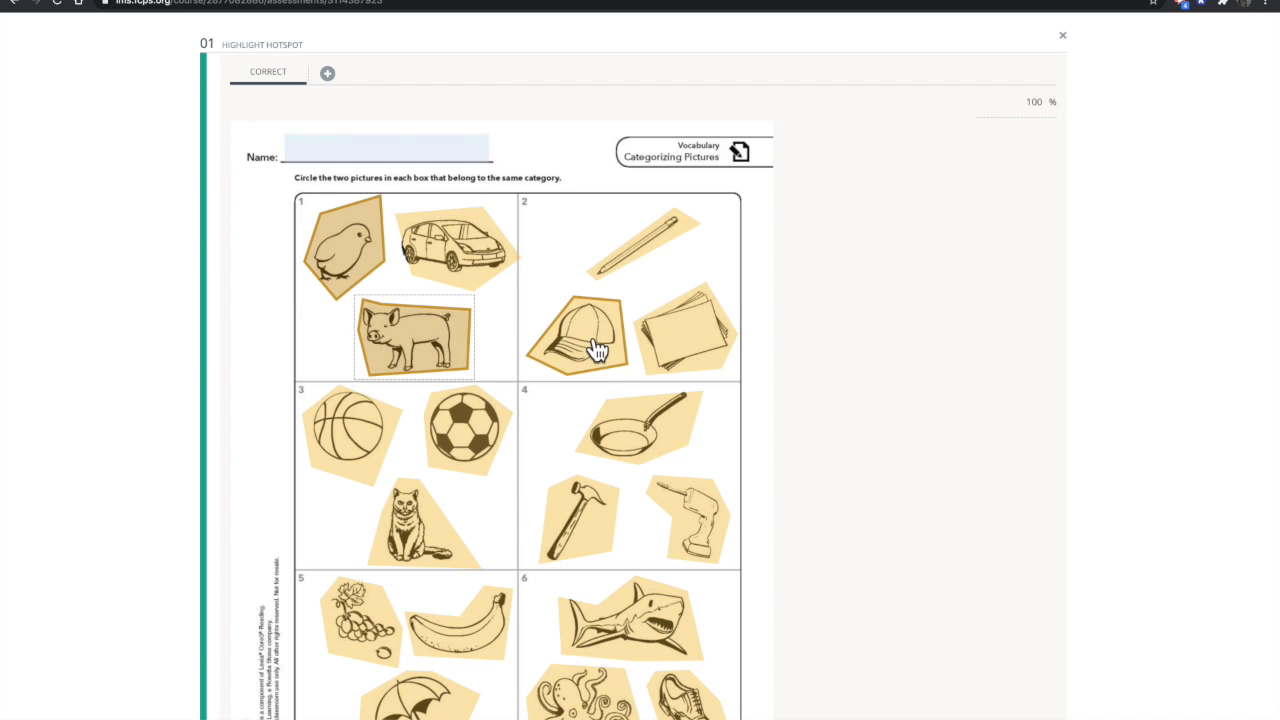
pyautogui.click(631, 262)
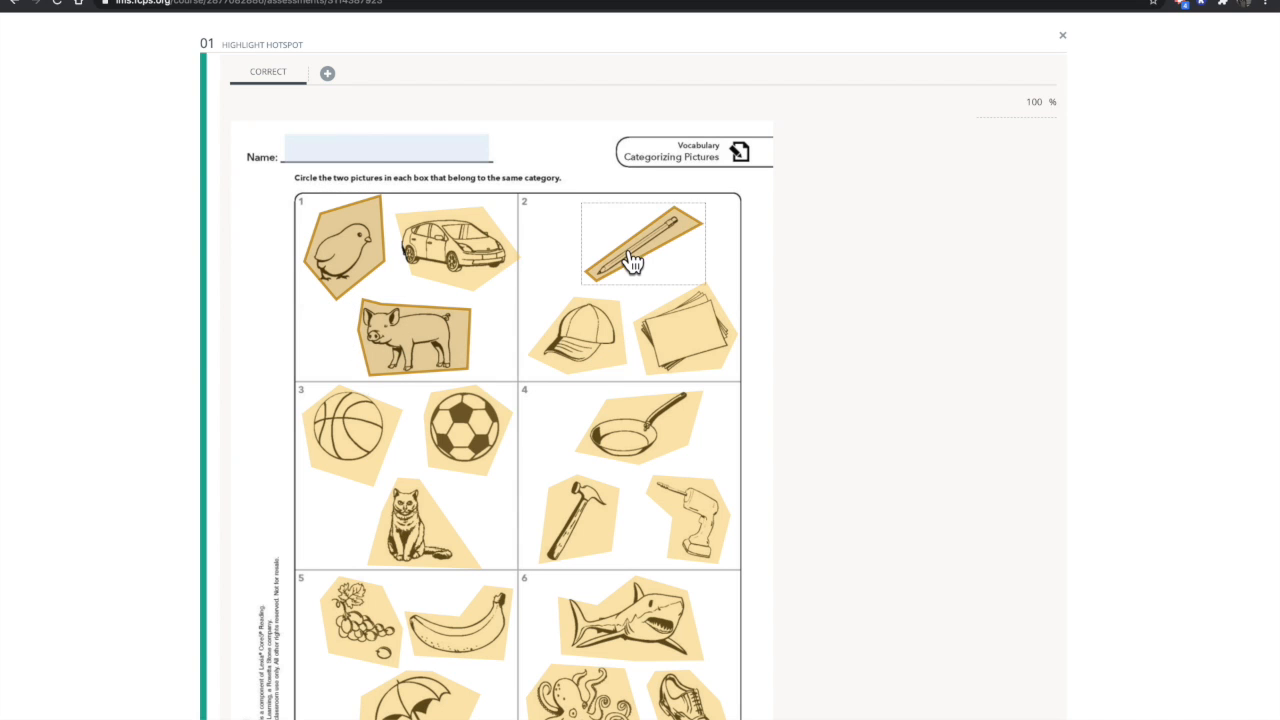
pyautogui.click(709, 350)
# Mark the basketball and soccer ball in box 3 and the hammer and drill in box 4 as correct answers
pyautogui.click(348, 452)
pyautogui.click(452, 443)
pyautogui.click(579, 536)
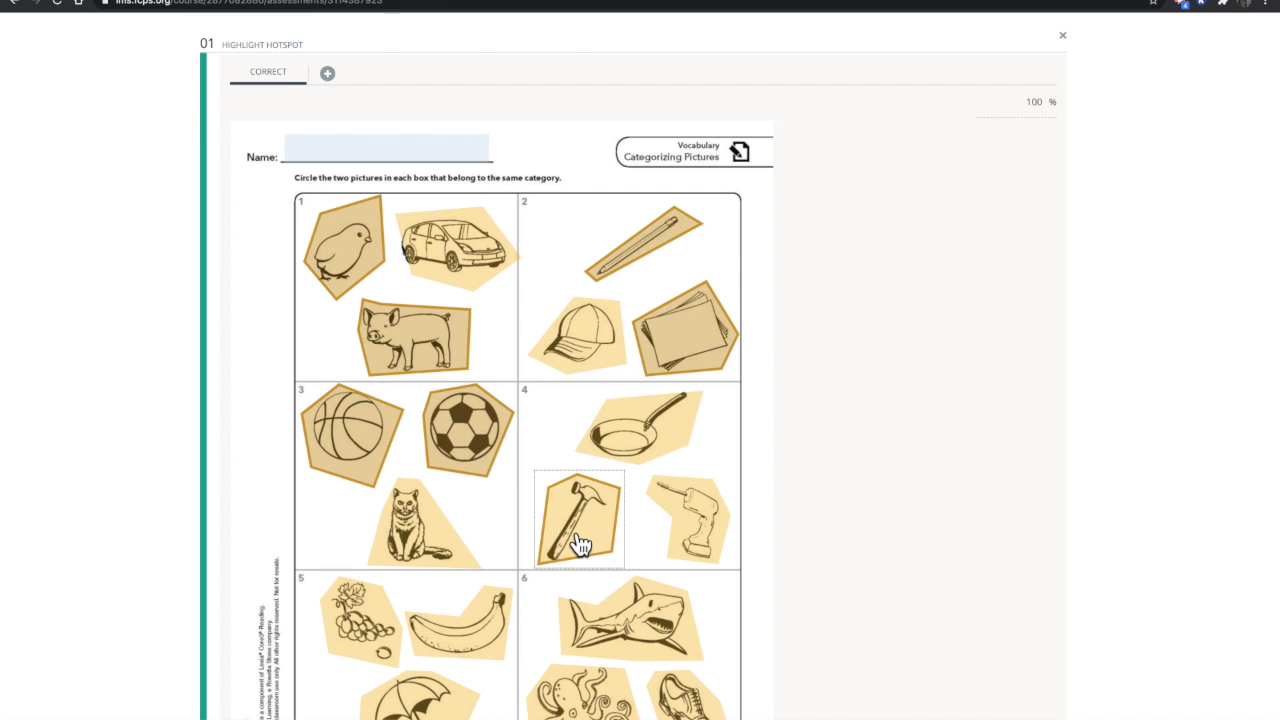
pyautogui.click(694, 522)
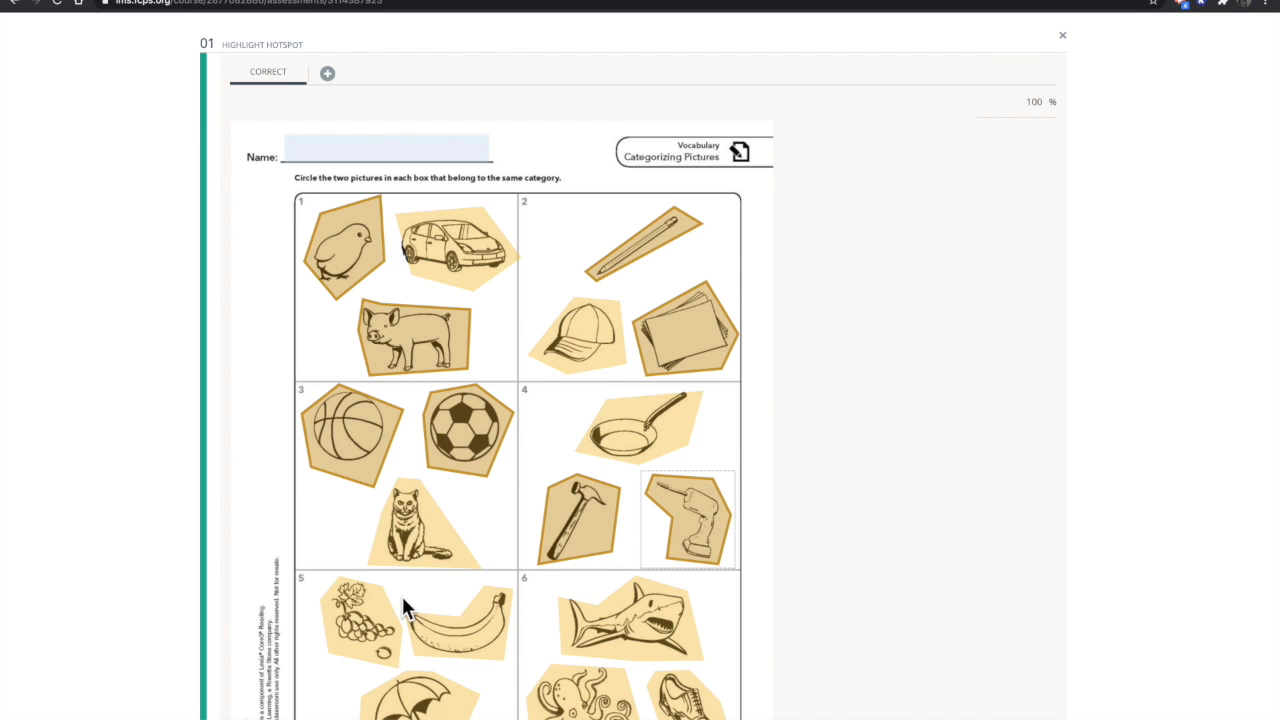
# Mark the grapes and banana in box 5 and the octopus and shark in box 6 as correct, and close the question to save it
pyautogui.scroll(-1, 401, 594)
pyautogui.click(362, 555)
pyautogui.click(442, 556)
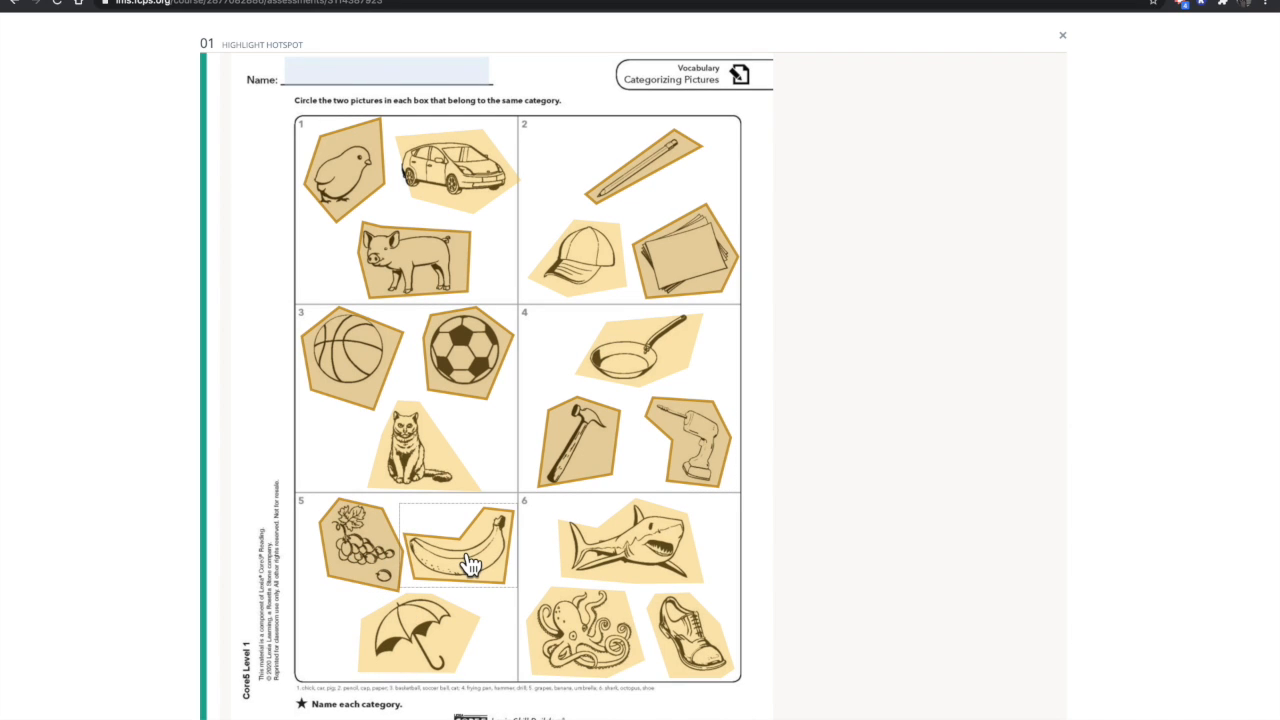
pyautogui.click(582, 630)
pyautogui.click(638, 566)
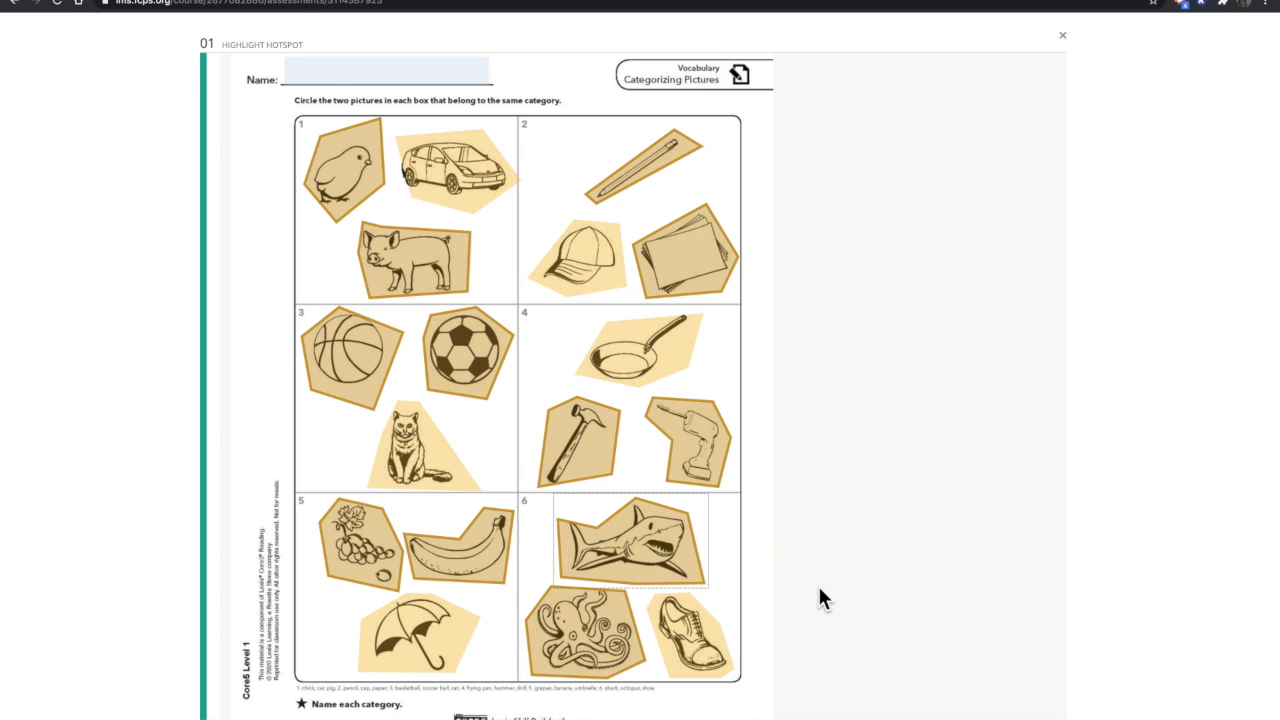
pyautogui.scroll(-3, 820, 598)
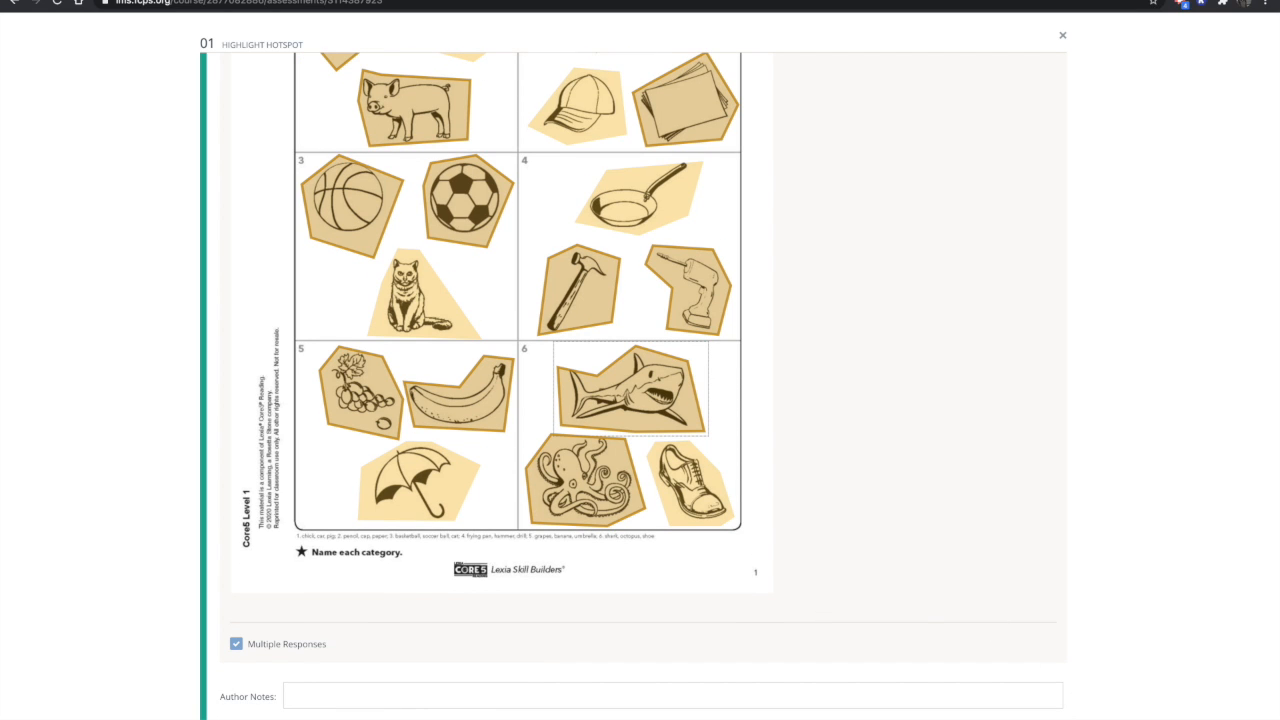
pyautogui.click(1062, 36)
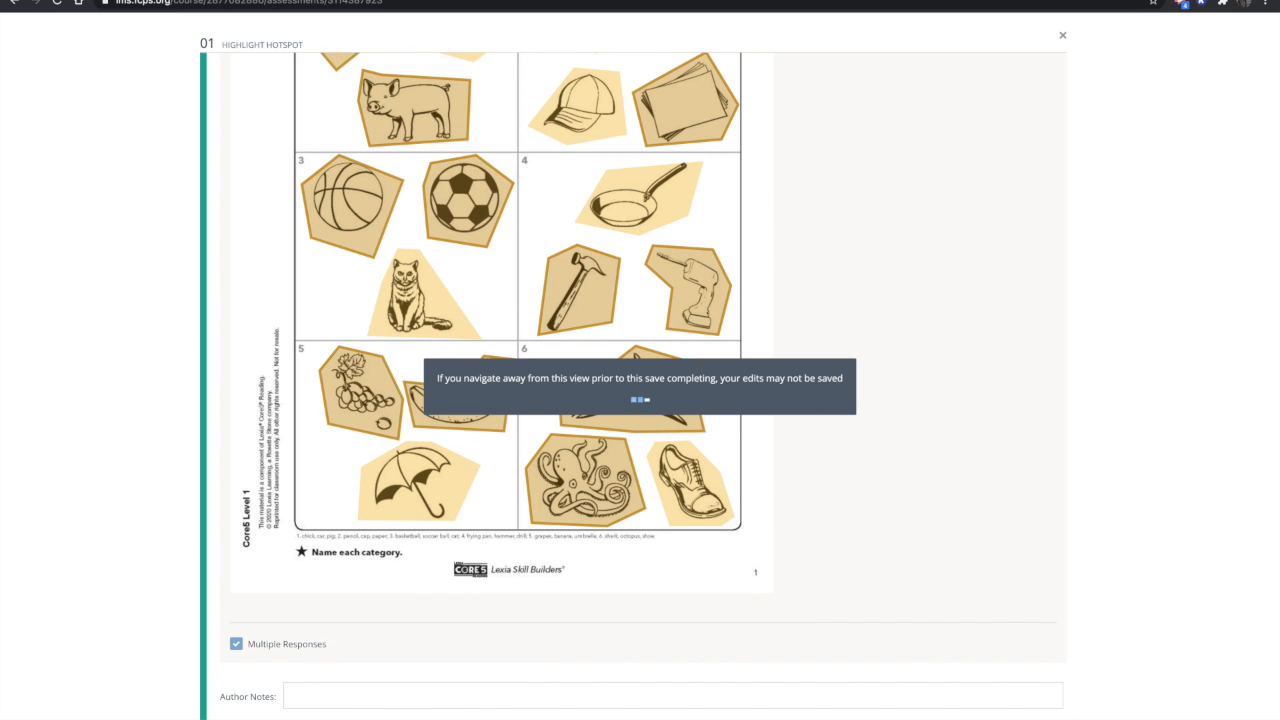